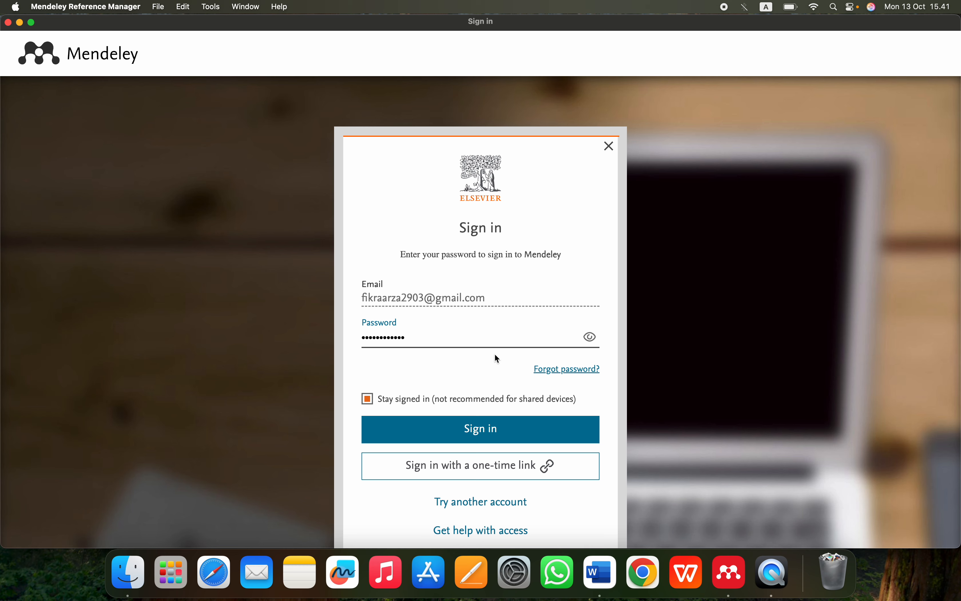
# Sign in to the Mendeley account with the stay-signed-in option enabled.
pyautogui.click(370, 401)
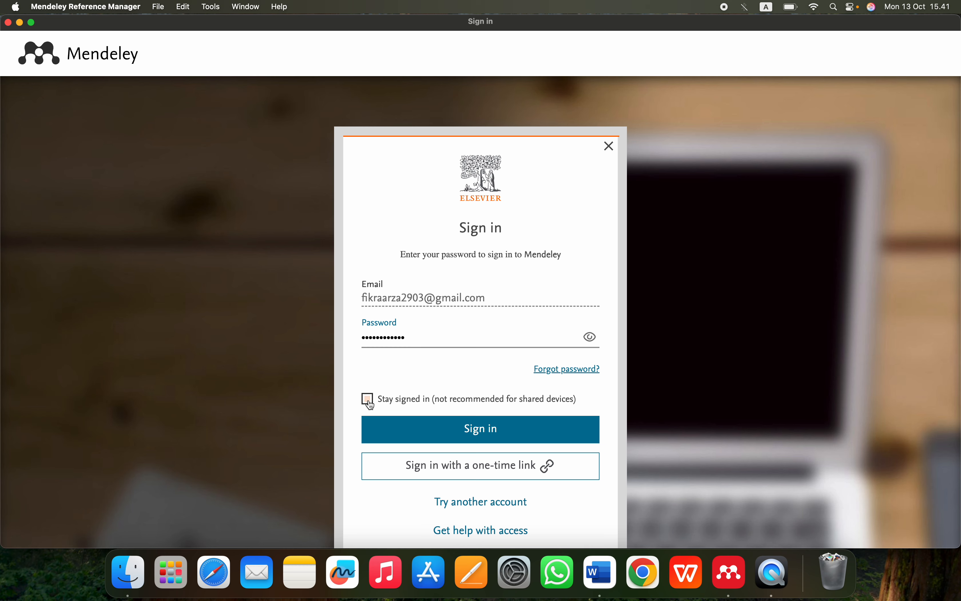
pyautogui.click(370, 401)
pyautogui.click(473, 430)
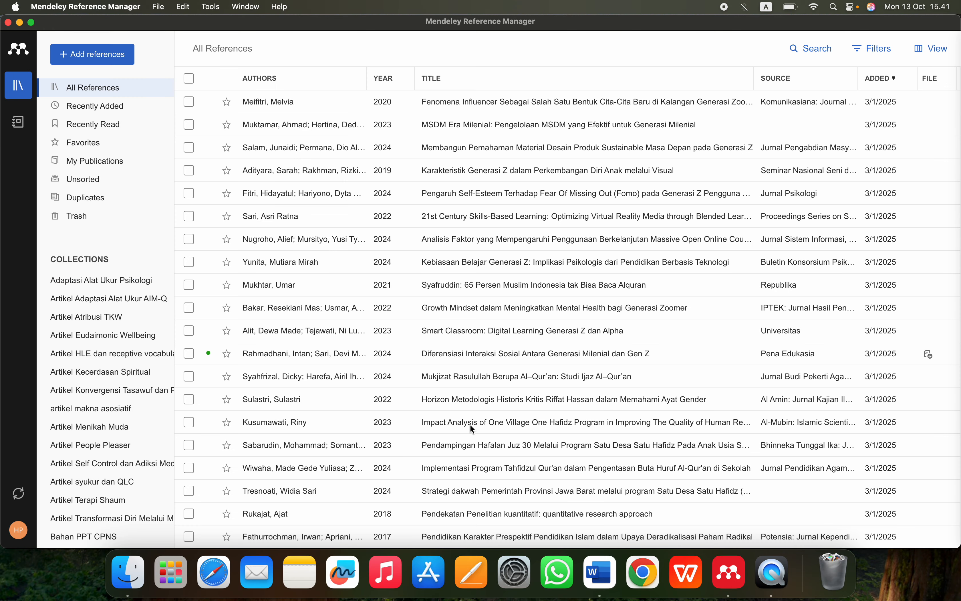
# Review the available options for adding references to the library.
pyautogui.click(104, 60)
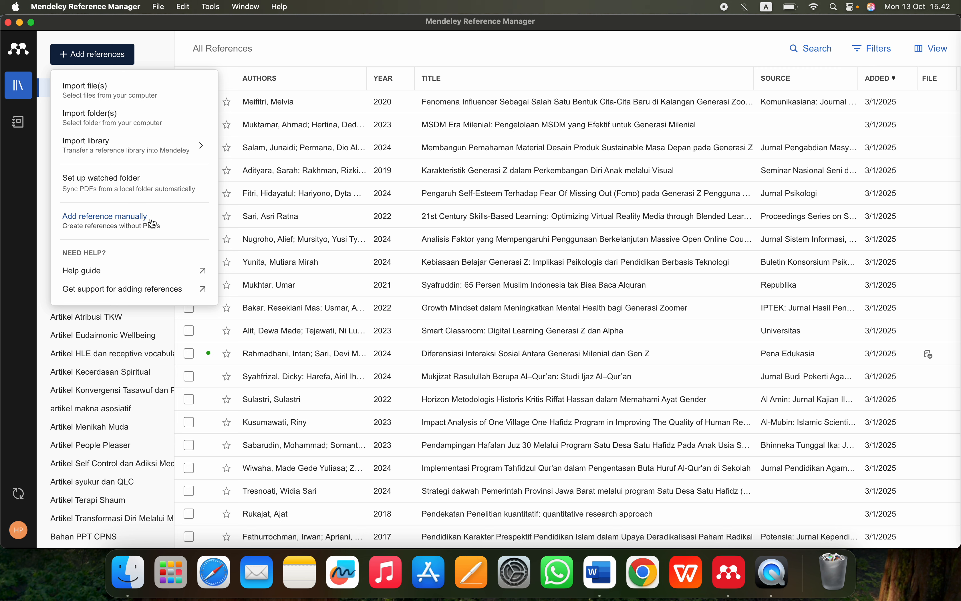
pyautogui.click(152, 52)
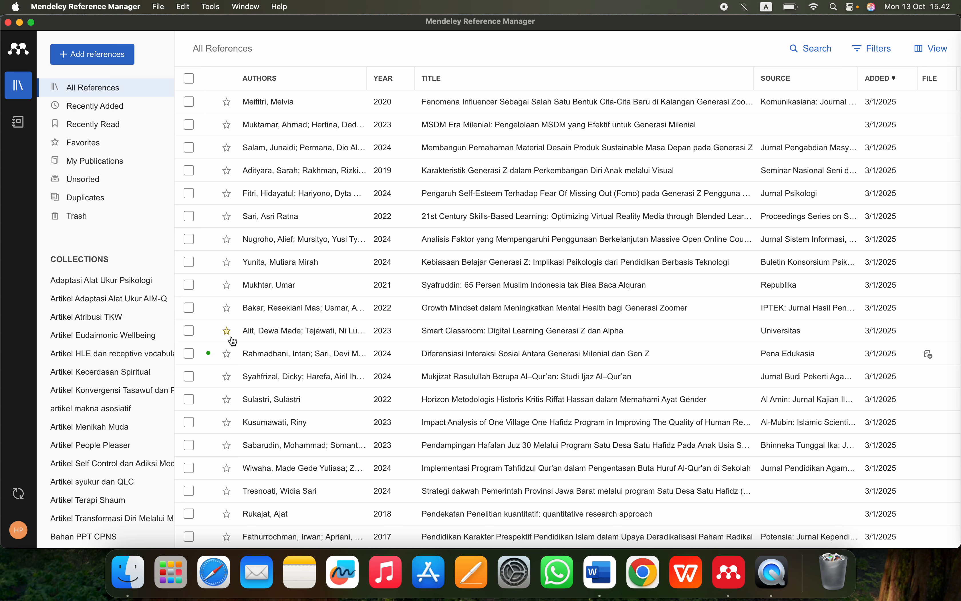
pyautogui.click(119, 61)
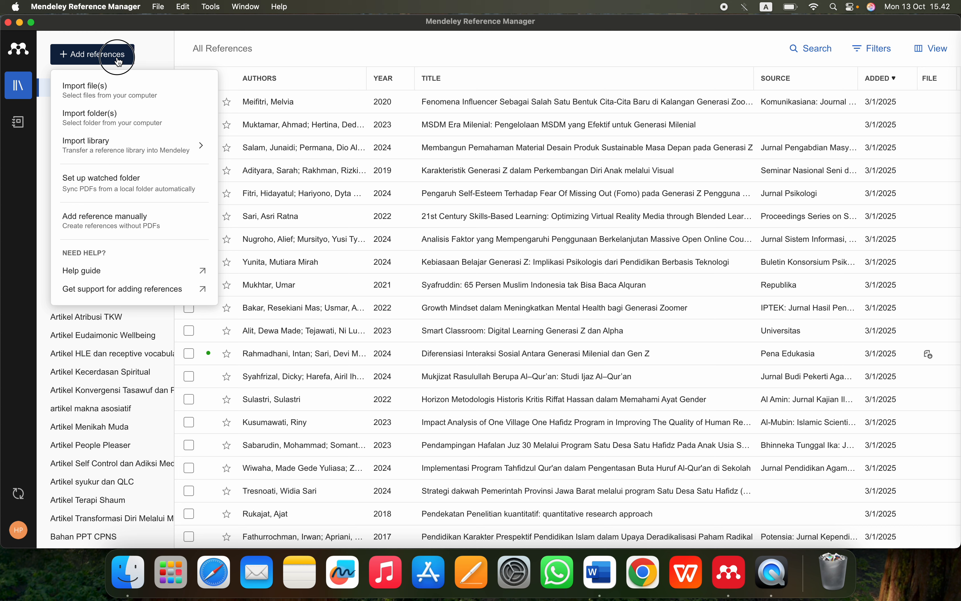
pyautogui.click(122, 59)
# View the references in the collections Artikel Adaptasi Alat Ukur AIM-Q, Artikel Atribusi TKW and Artikel Eudaimonic Wellbeing.
pyautogui.scroll(-5, 146, 310)
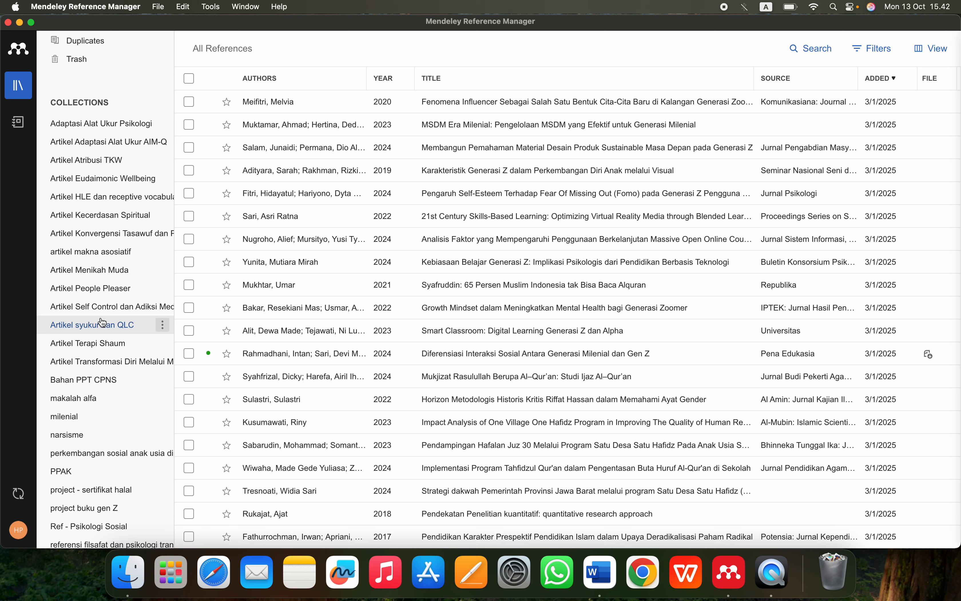
pyautogui.scroll(-3, 103, 240)
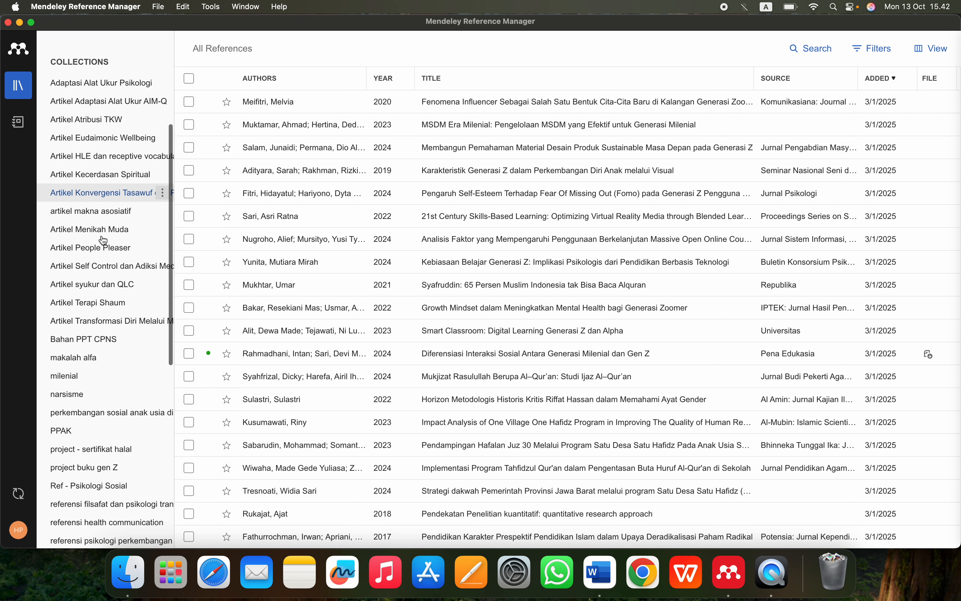
pyautogui.click(92, 75)
pyautogui.click(102, 95)
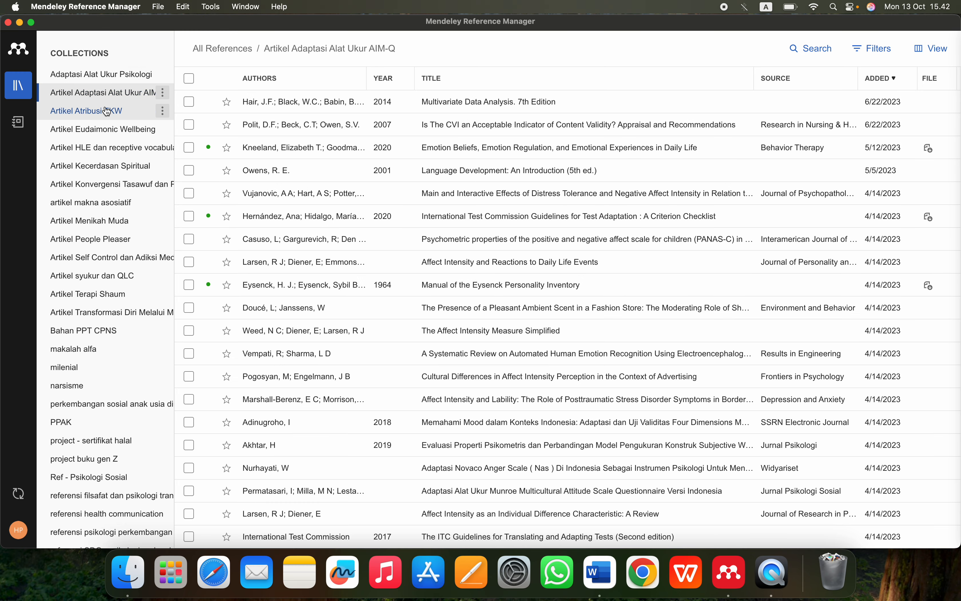
pyautogui.click(108, 112)
pyautogui.click(109, 129)
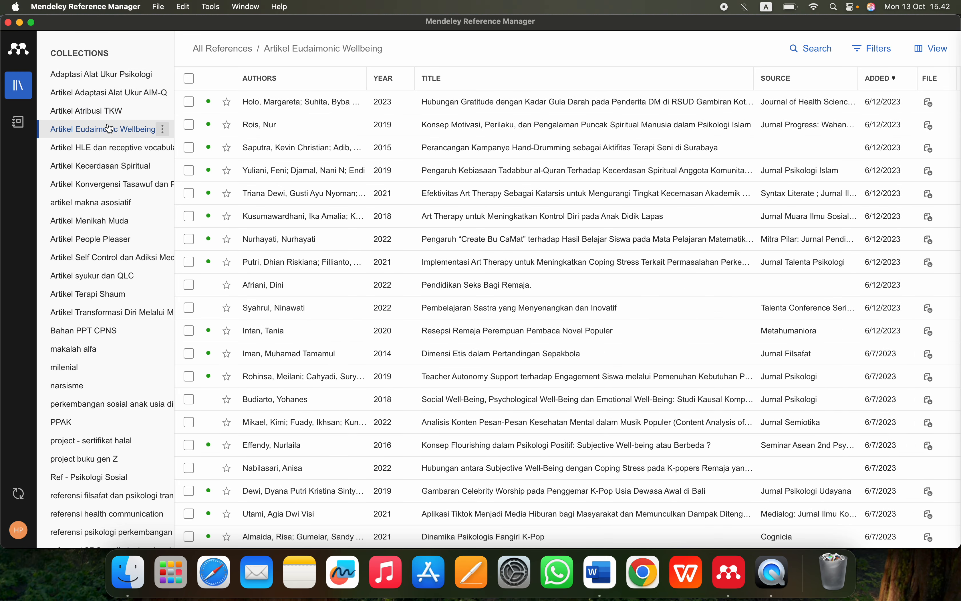
# View the references in the Tugas Metode Kuantitatif collection and check the name entry for creating a new collection.
pyautogui.scroll(-10, 109, 127)
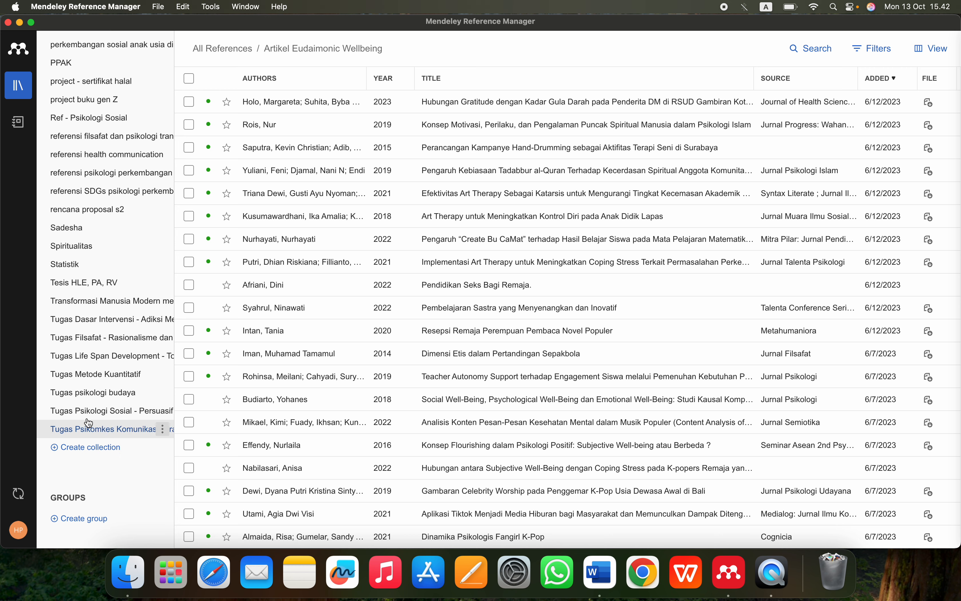
pyautogui.click(88, 376)
pyautogui.scroll(-5, 232, 371)
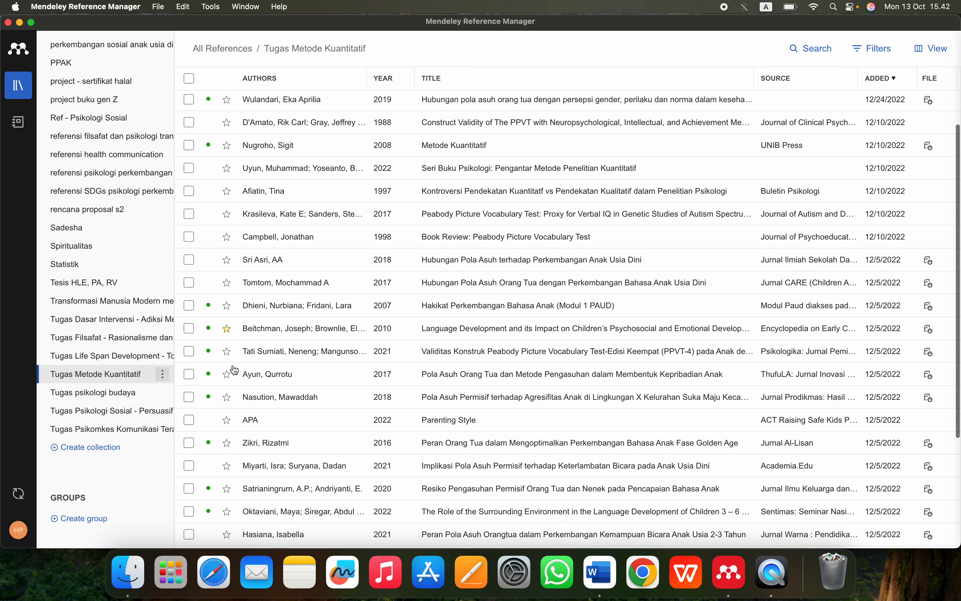
pyautogui.click(119, 449)
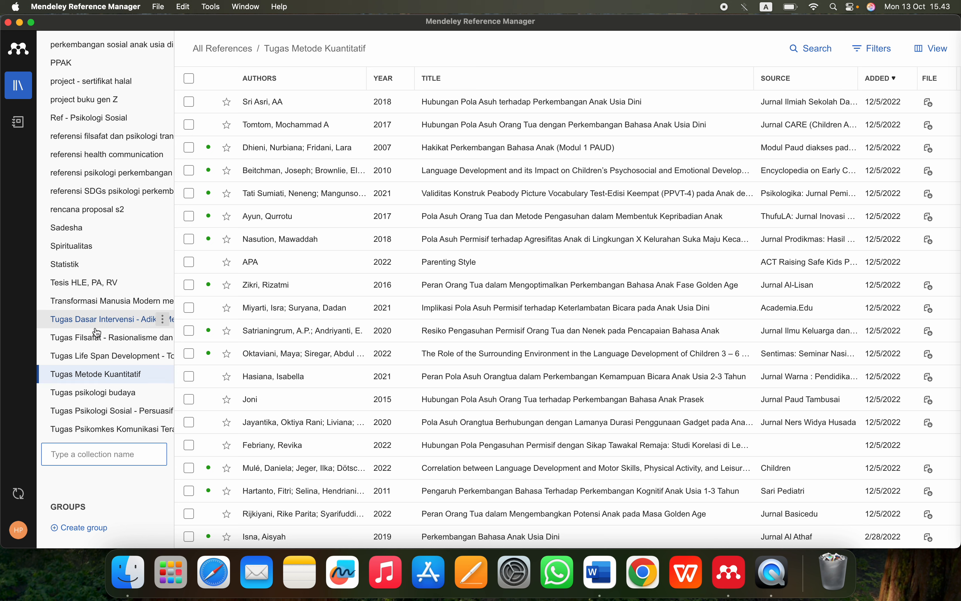
pyautogui.click(81, 484)
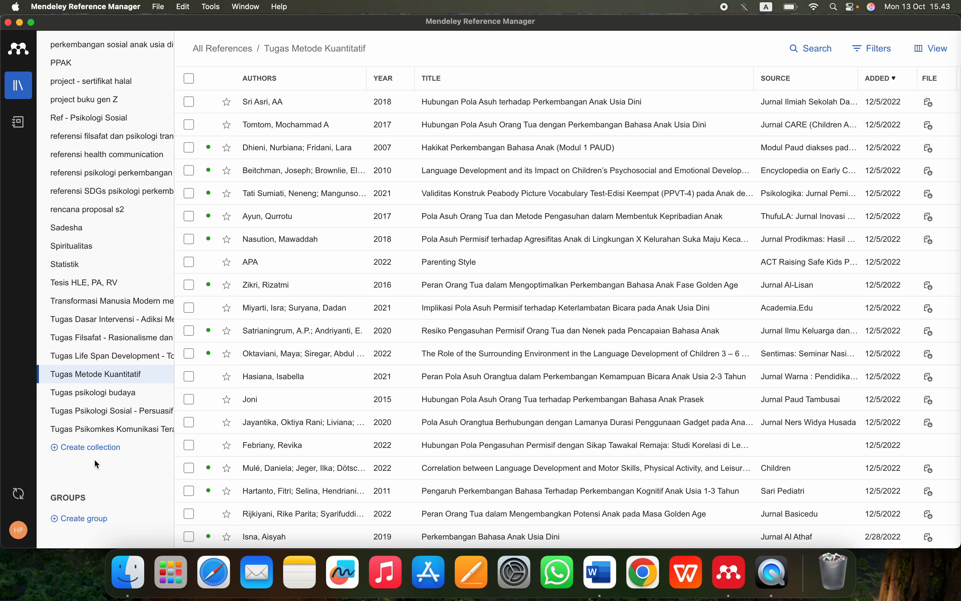
# Check the table row view options and open the details of the reference "Book Review: Peabody Picture Vocabulary Test".
pyautogui.scroll(5, 189, 310)
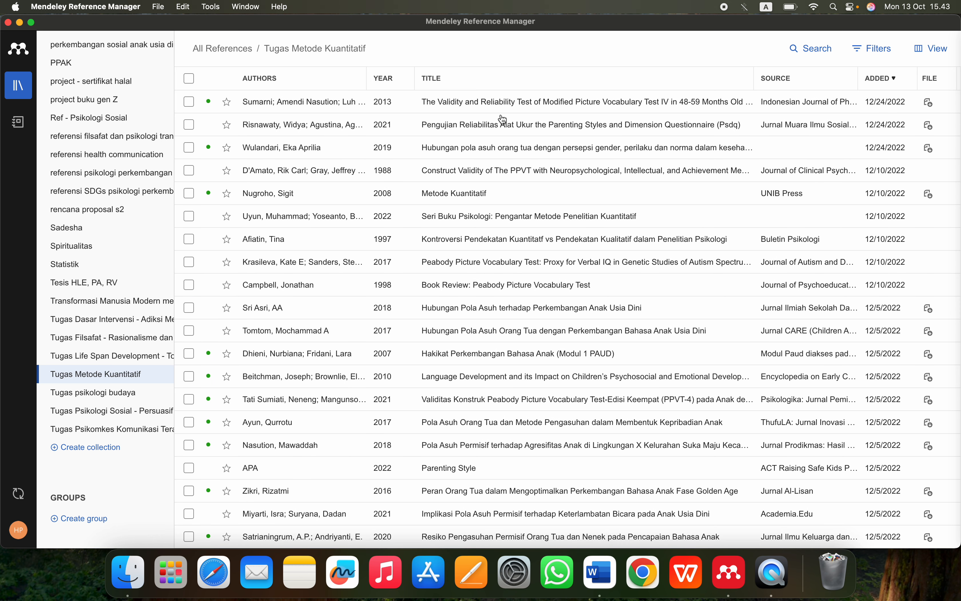
pyautogui.click(925, 56)
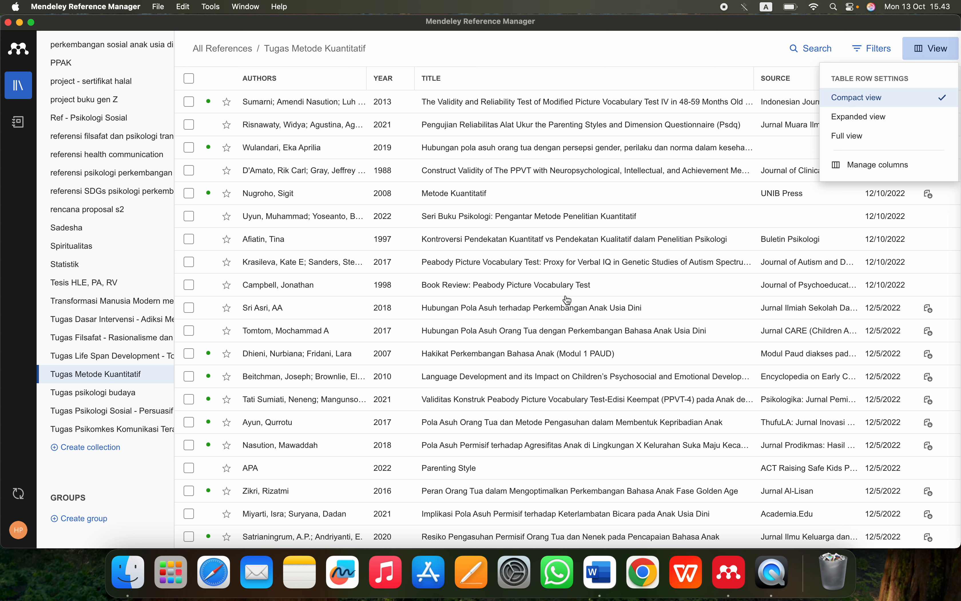
pyautogui.click(520, 286)
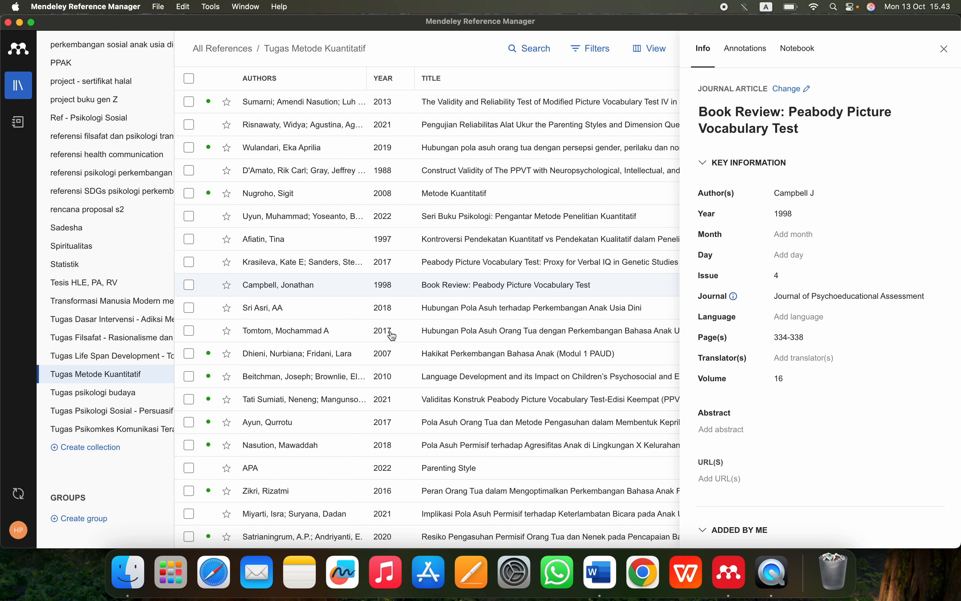
pyautogui.scroll(-8, 388, 334)
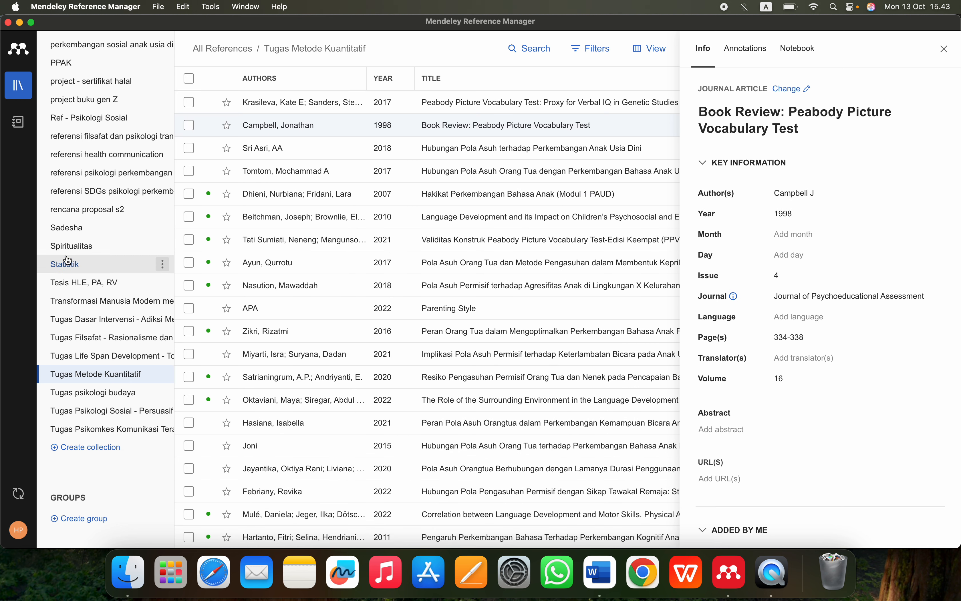
# View the references in Artikel Eudaimonic Wellbeing, Artikel Self Control dan Adiksi Medsos and Artikel Terapi Shaum, and close the reference details.
pyautogui.scroll(5, 72, 278)
pyautogui.scroll(8, 79, 200)
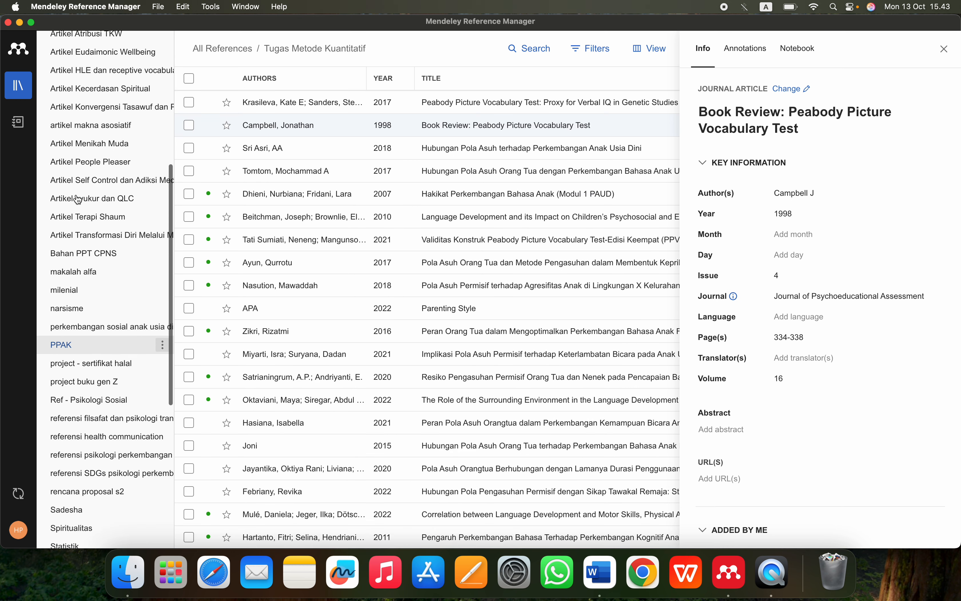
pyautogui.click(100, 131)
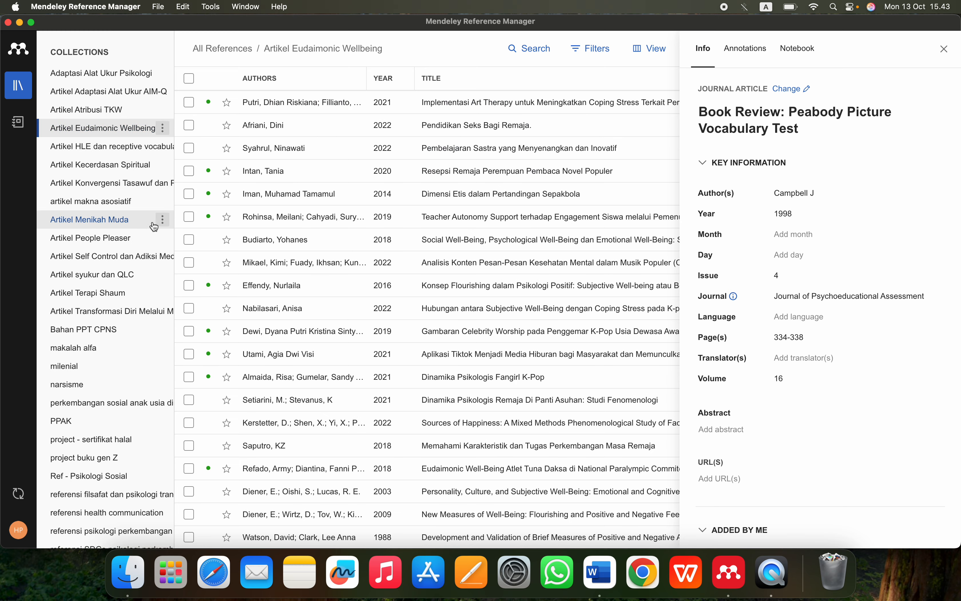
pyautogui.scroll(-10, 244, 286)
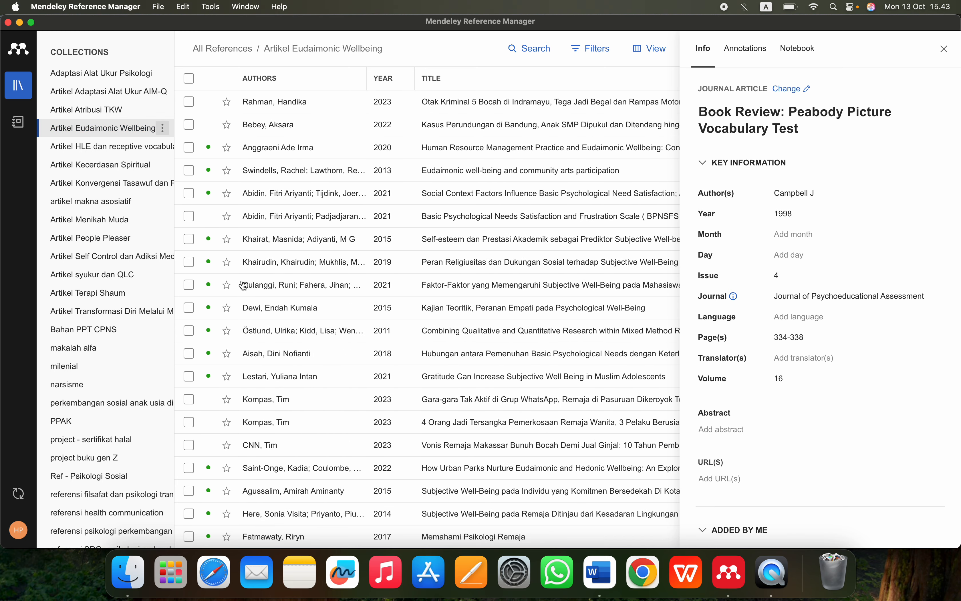
pyautogui.click(103, 256)
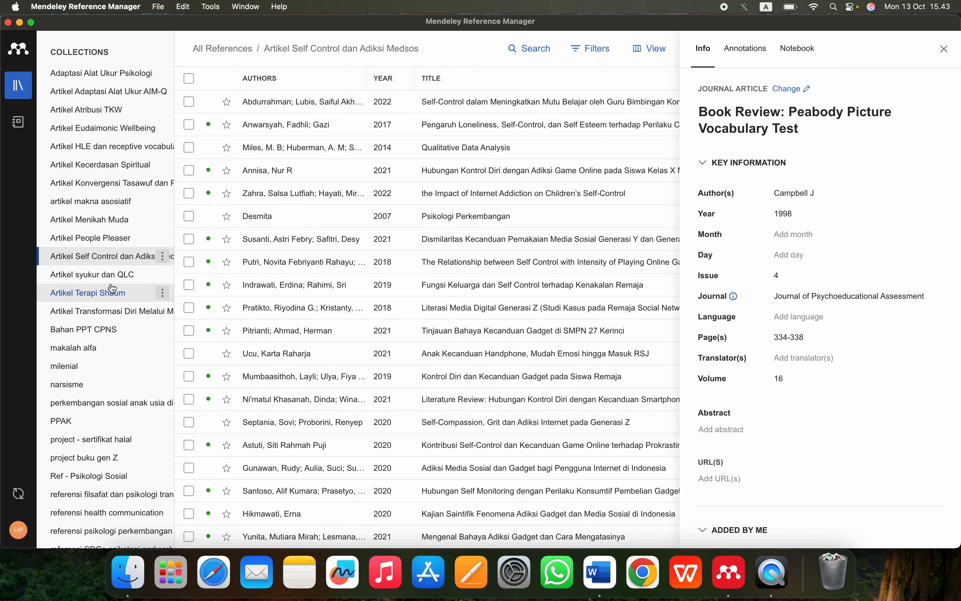
pyautogui.click(90, 285)
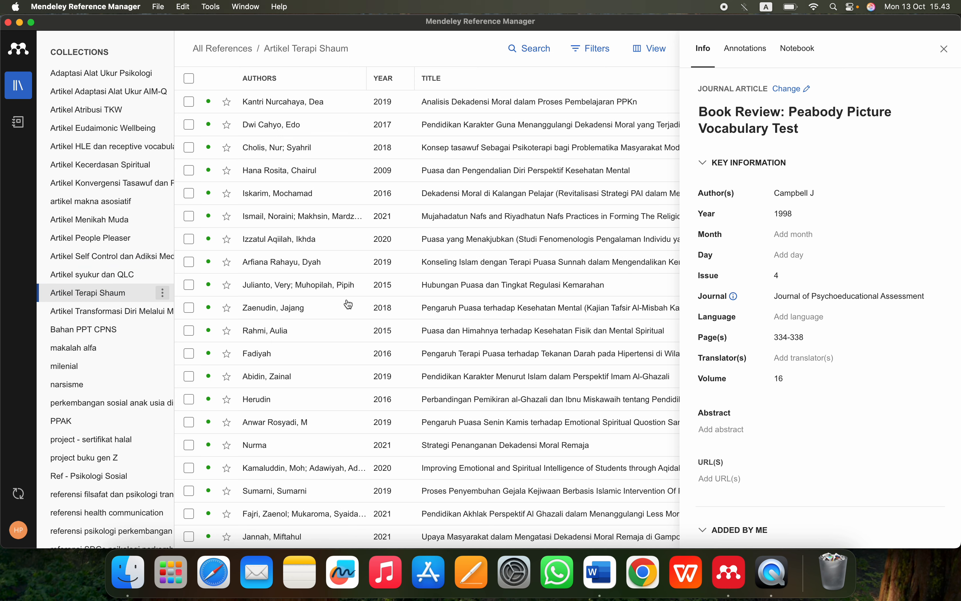
pyautogui.scroll(-6, 349, 305)
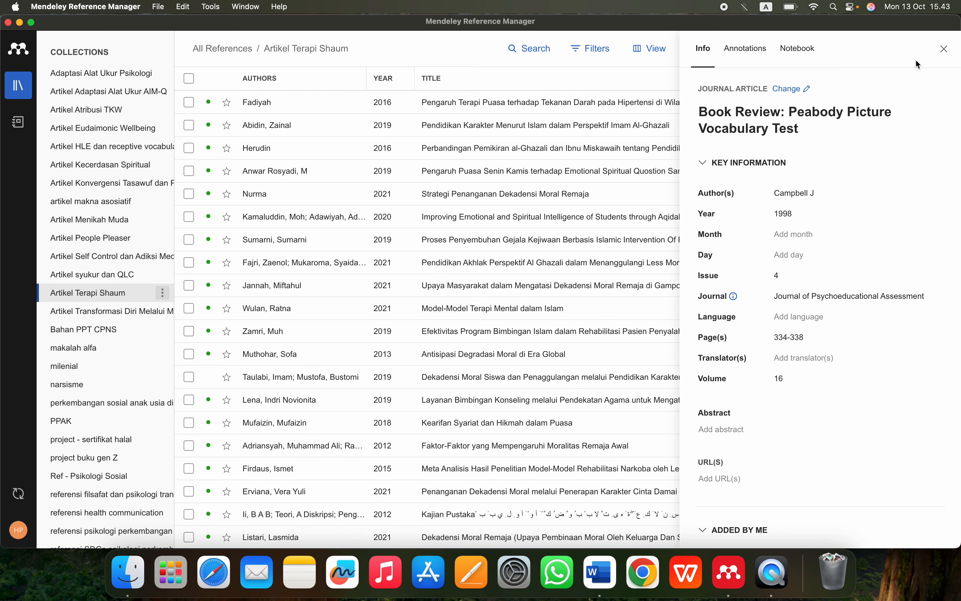
pyautogui.click(945, 50)
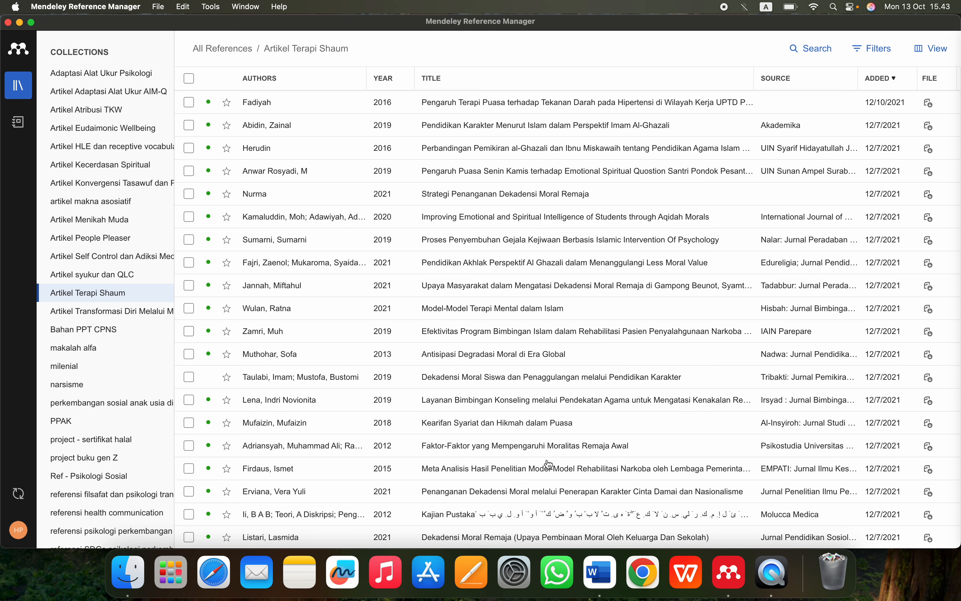
# Switch to Word and use Mendeley Cite to list the references of the Artikel Eudaimonic Wellbeing collection.
pyautogui.click(600, 571)
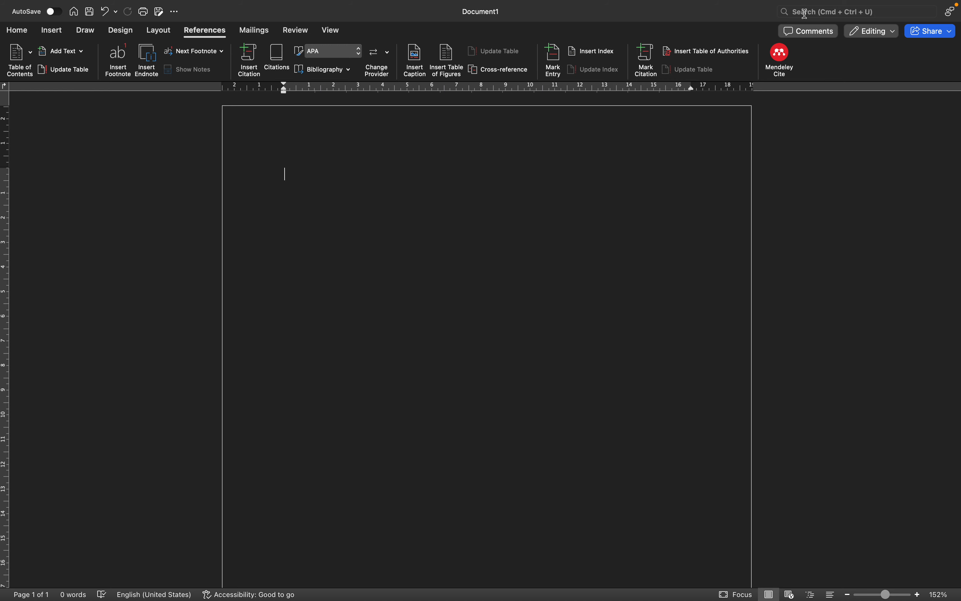
pyautogui.click(780, 59)
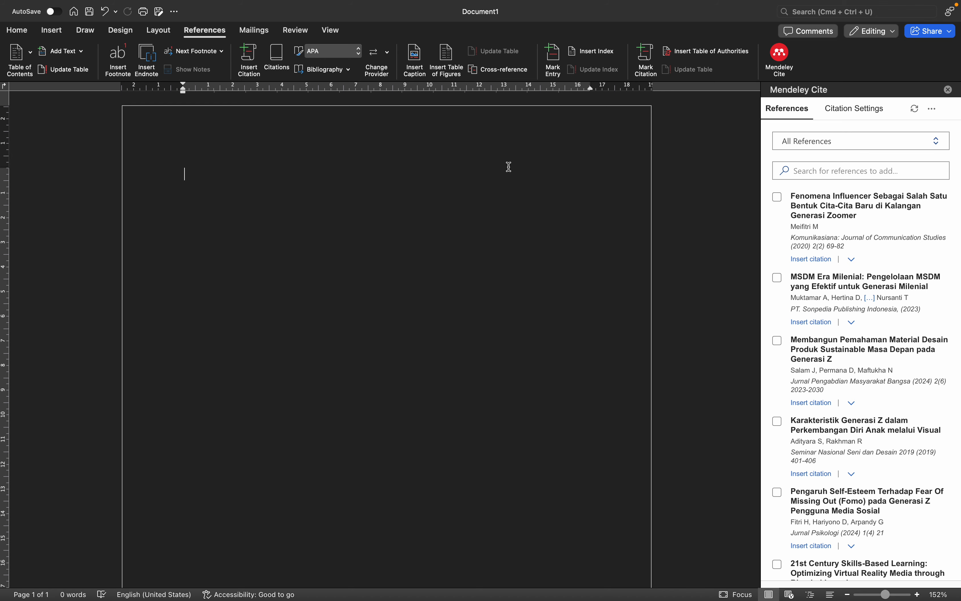
pyautogui.click(809, 142)
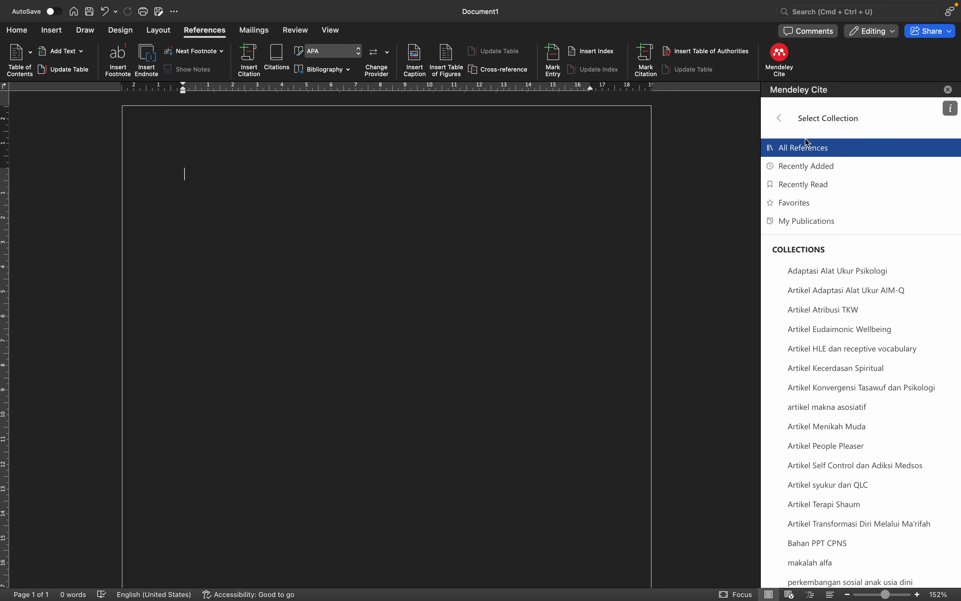
pyautogui.scroll(-5, 824, 304)
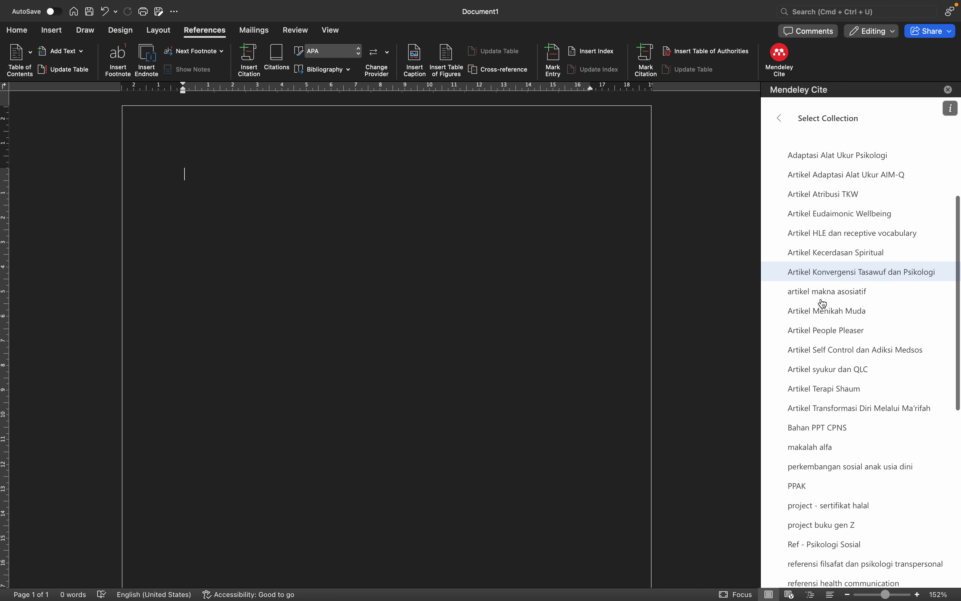
pyautogui.scroll(2, 825, 303)
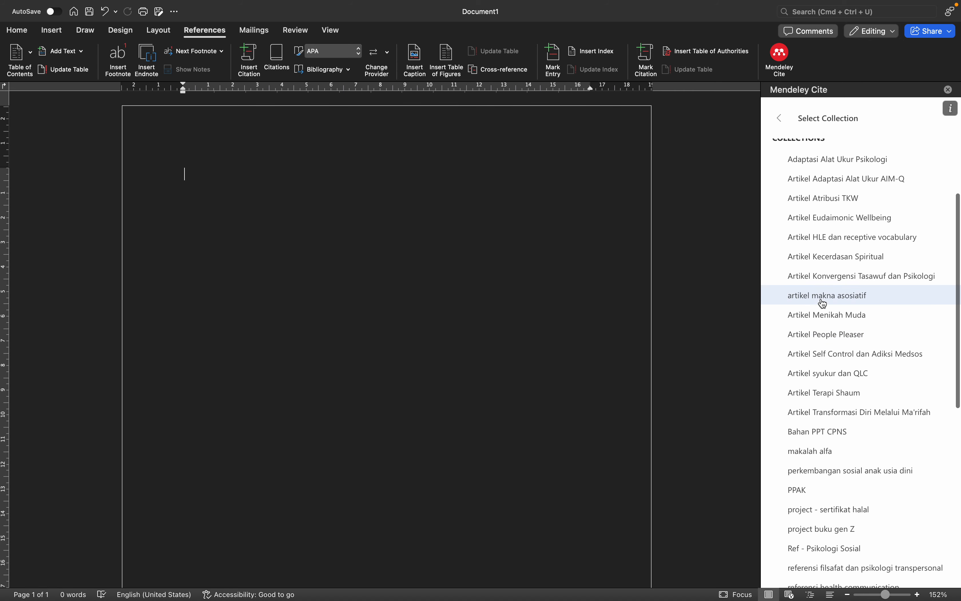
pyautogui.click(830, 218)
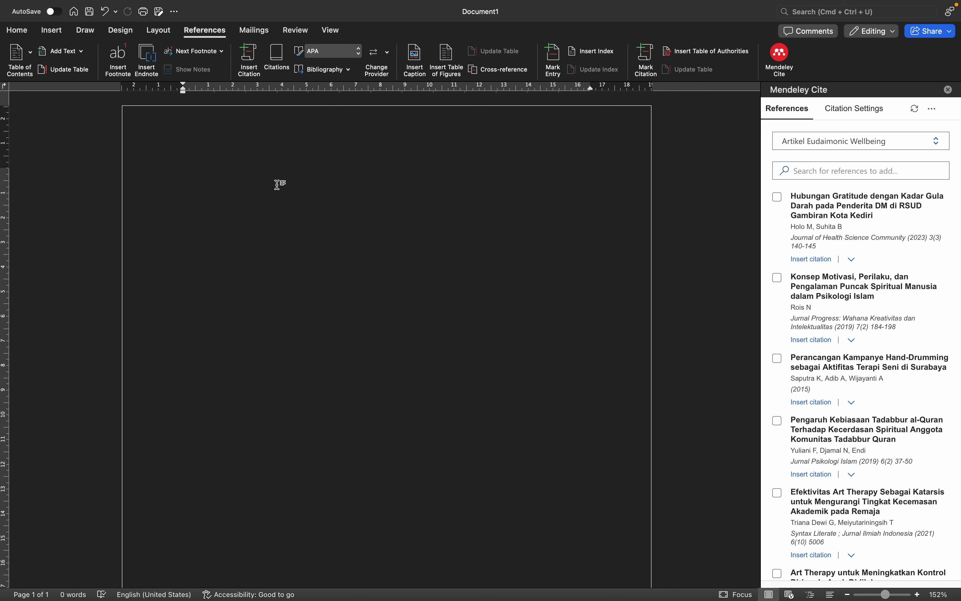
pyautogui.scroll(-5, 870, 337)
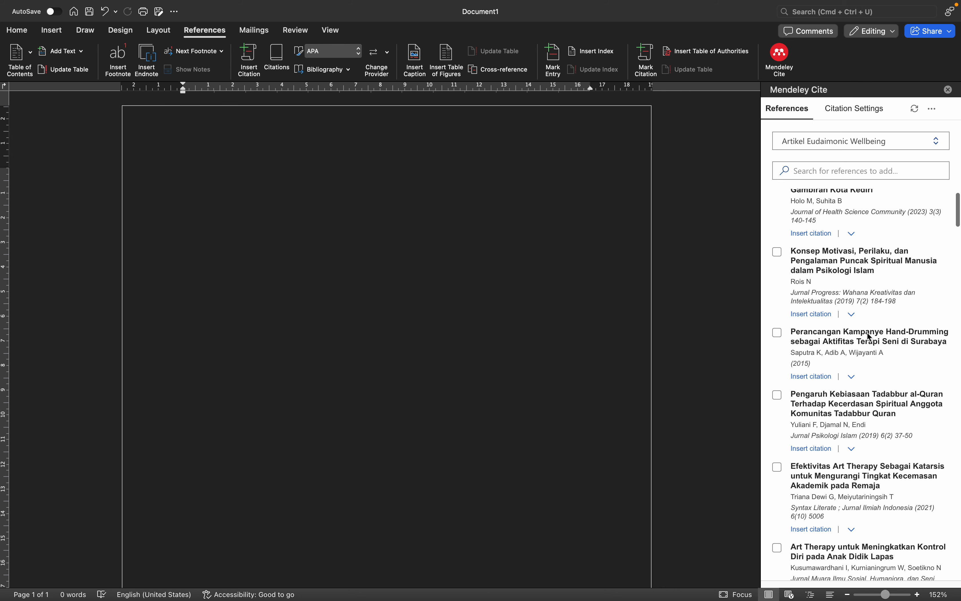
pyautogui.scroll(-2, 870, 337)
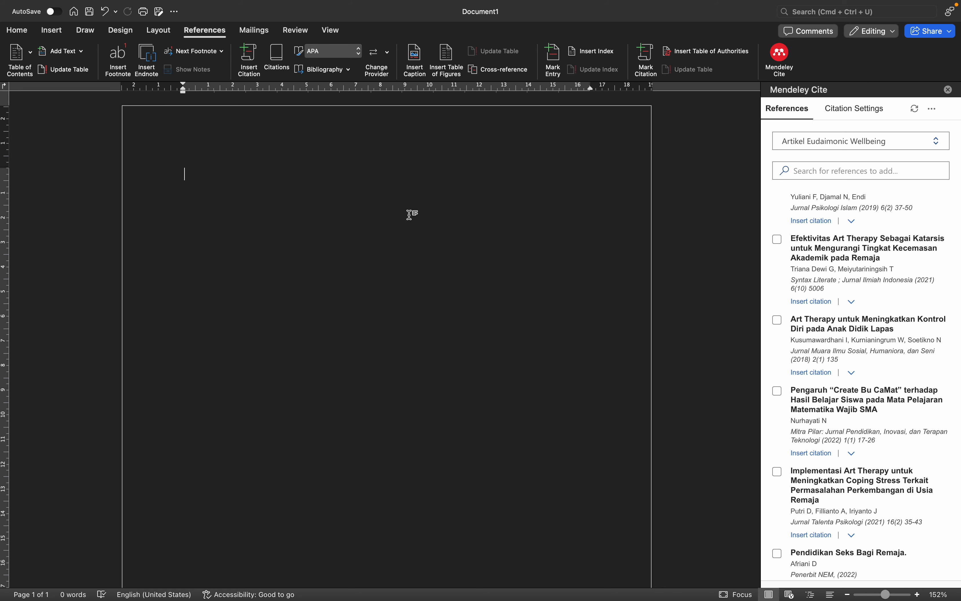
# Begin the document's first paragraph with the words "Remaja cenderung mengalami".
pyautogui.click(228, 171)
pyautogui.write('emaja j')
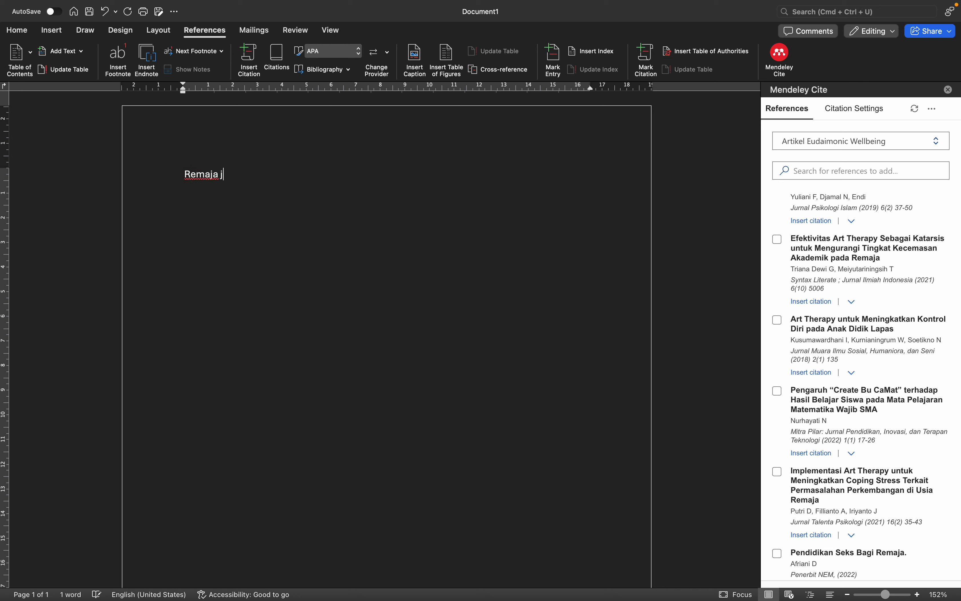
pyautogui.write('enderung')
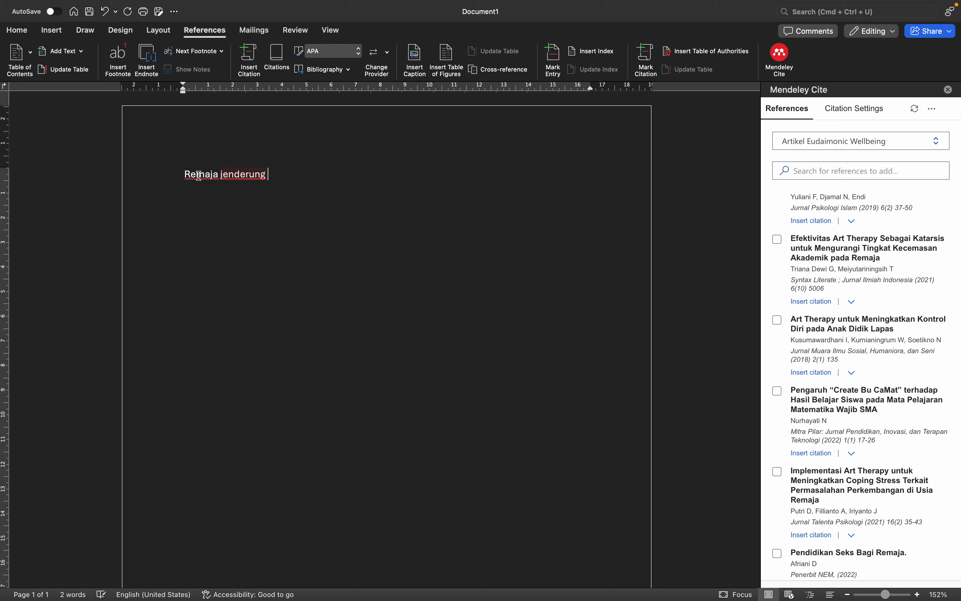
pyautogui.click(225, 174)
pyautogui.press('BackSpace')
pyautogui.write('c')
pyautogui.click(290, 172)
pyautogui.write('mengalami')
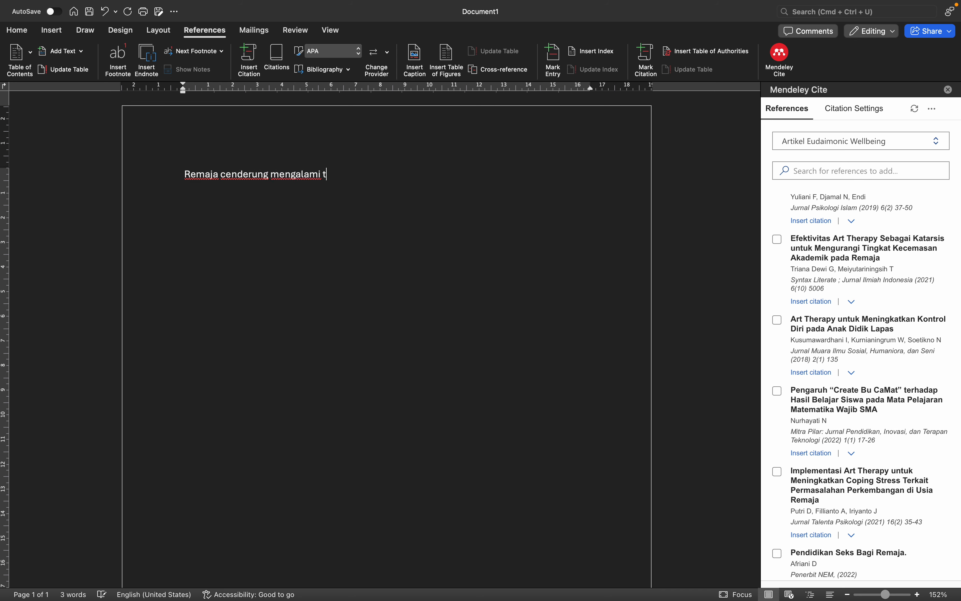
# Complete the first sentence with "tingkat kecemasan akademik yang cukup tinggi.", keeping "tingkat" in lowercase.
pyautogui.write(' tingkat kecema')
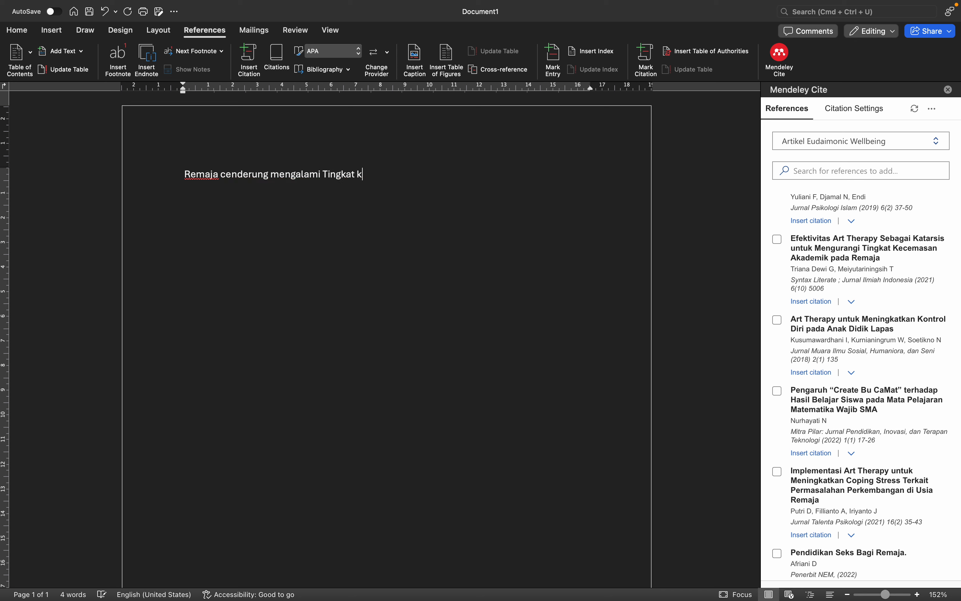
pyautogui.write('san akademik')
pyautogui.click(327, 173)
pyautogui.press('BackSpace')
pyautogui.write('t')
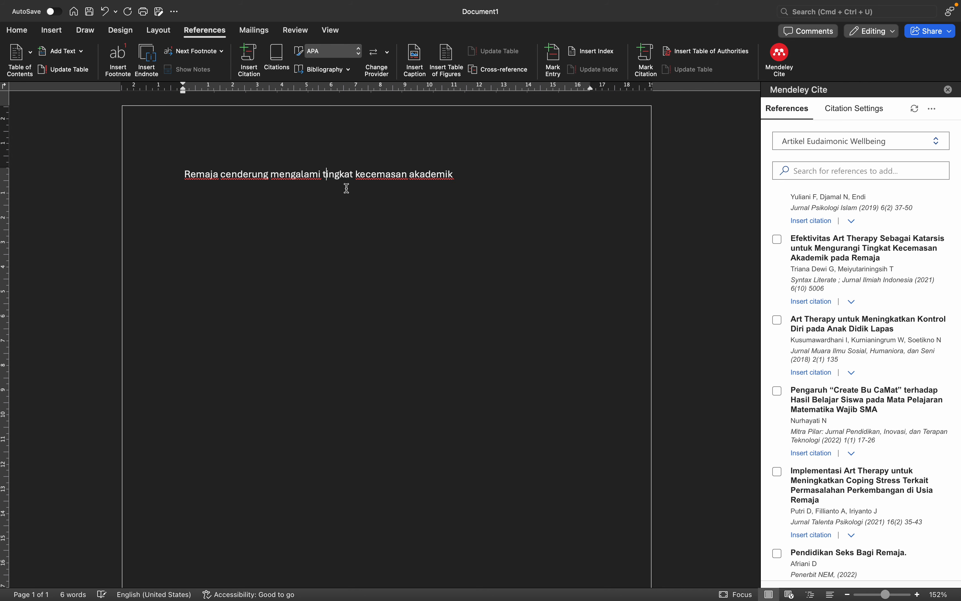
pyautogui.click(480, 170)
pyautogui.write('yang cukup')
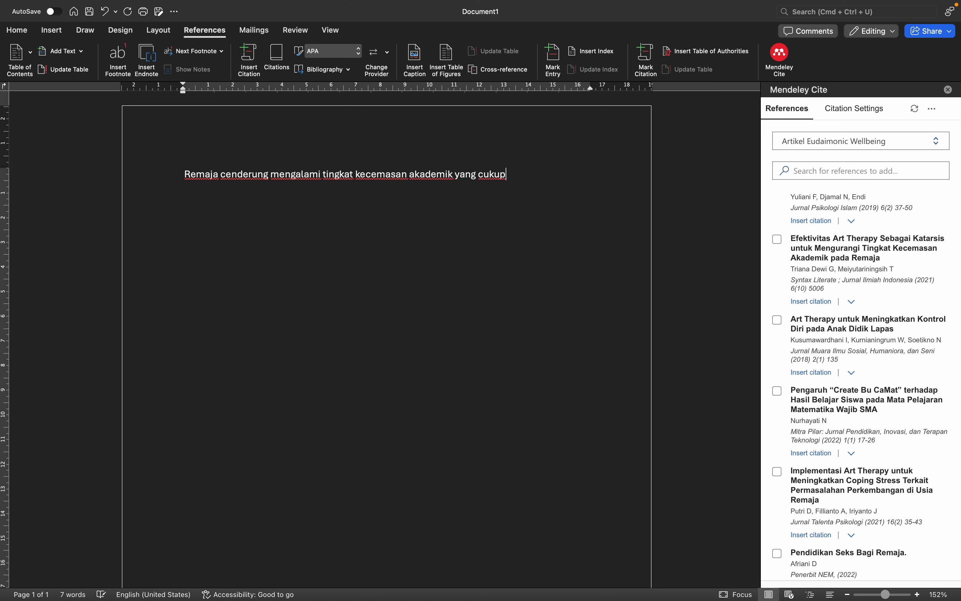
pyautogui.write(' tinggi.')
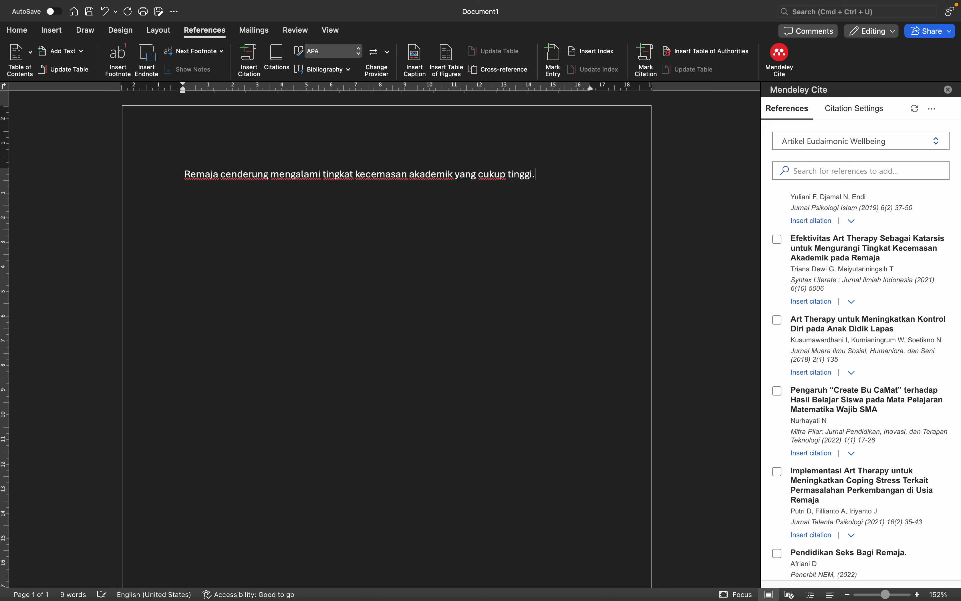
# Start a second sentence reading "Hal ini disebabkan salah satunya dengan tekanan akademik yang membuat mereka".
pyautogui.write(' Hal ini disebabkan salah satunya den')
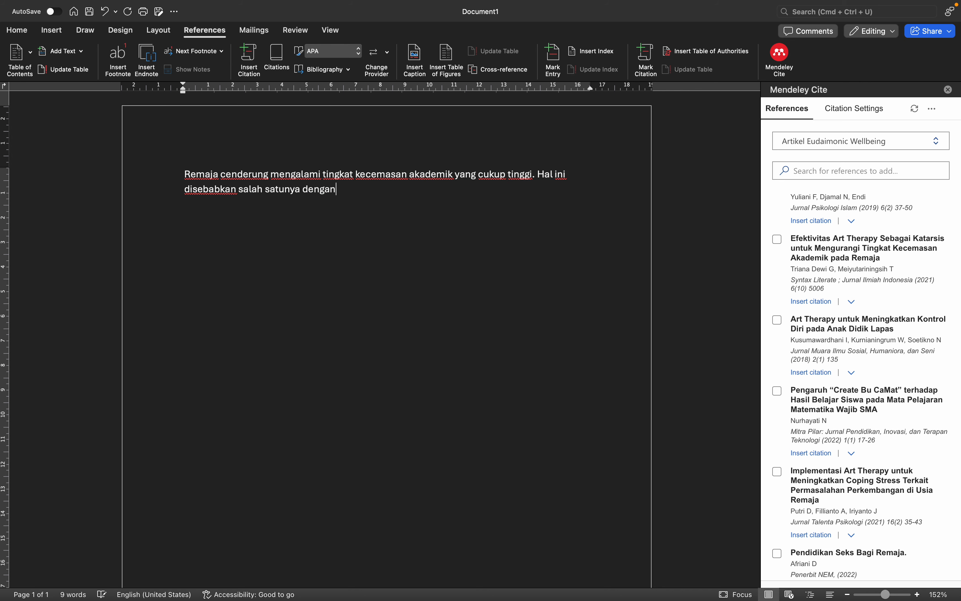
pyautogui.write('gan')
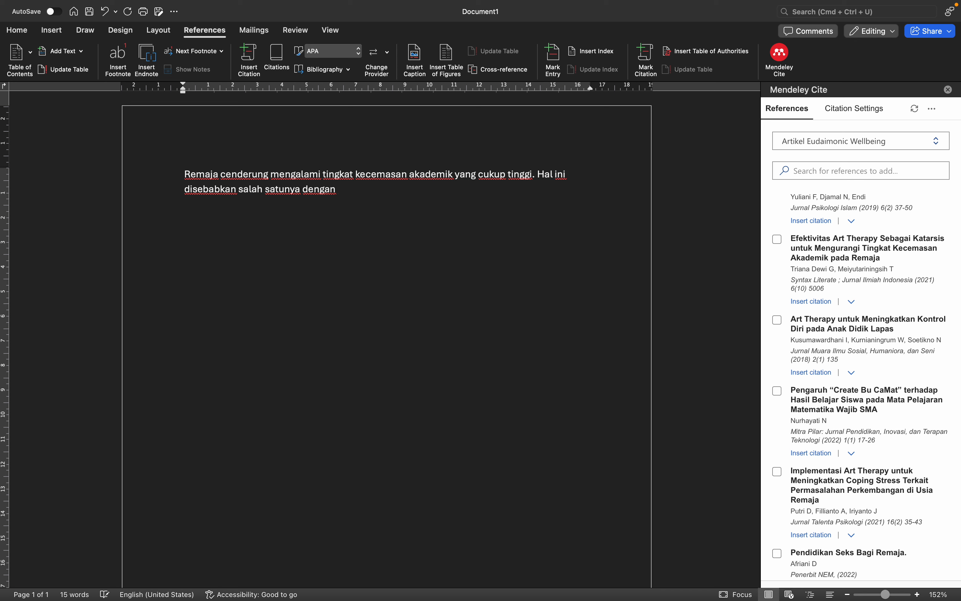
pyautogui.write(' tekanan akademik yang')
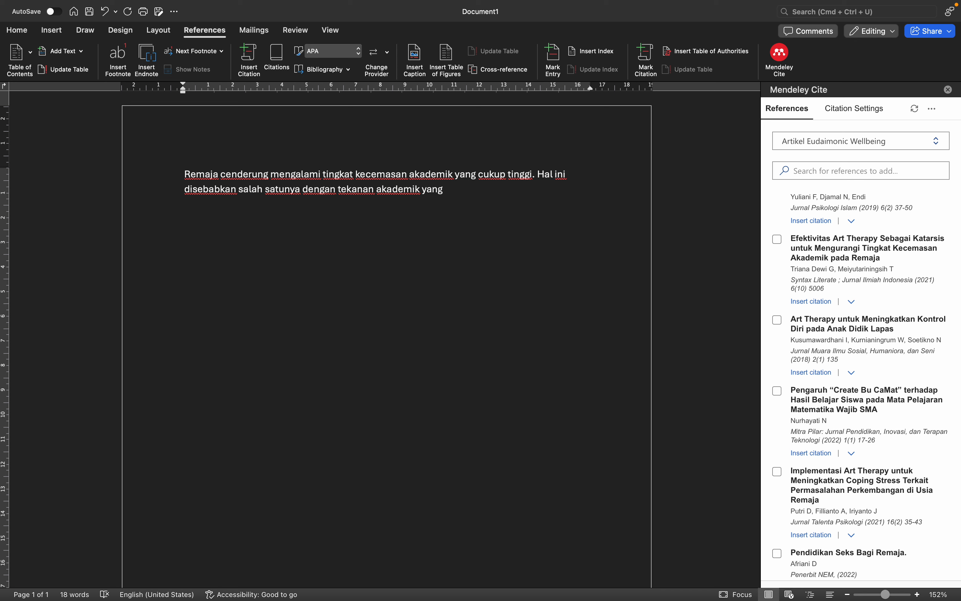
pyautogui.write(' membuat si')
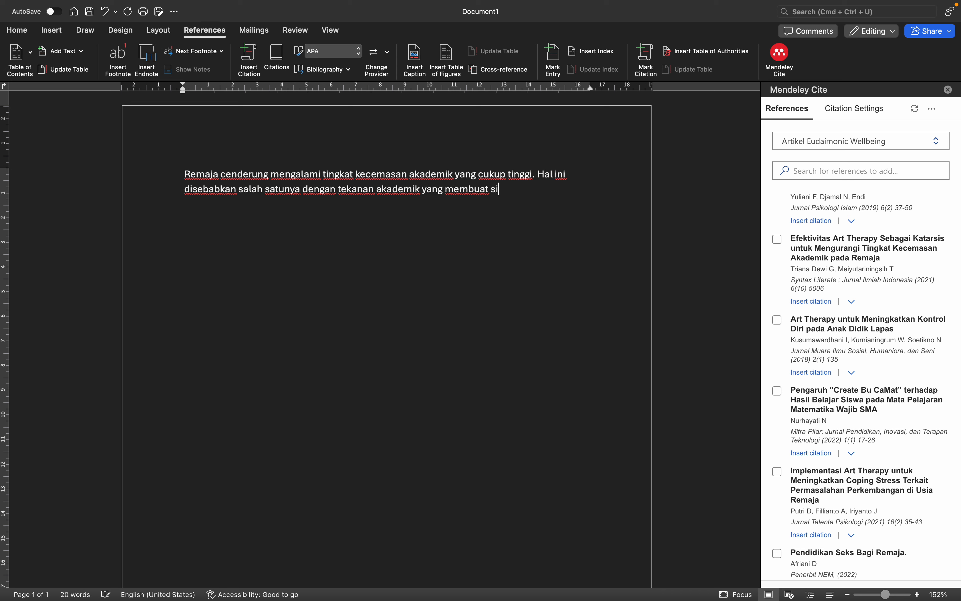
pyautogui.press('BackSpace')
pyautogui.press('BackSpace')
pyautogui.write('mereka ')
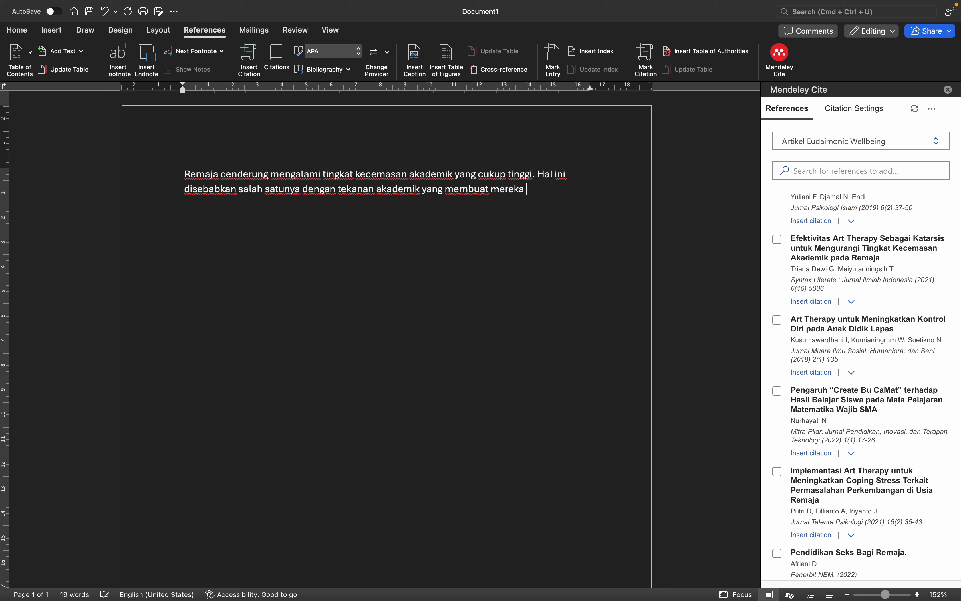
# Continue the second sentence with "tidak mampu menanggulangi permasalahannya".
pyautogui.write('tidka m')
pyautogui.press('BackSpace')
pyautogui.press('BackSpace')
pyautogui.press('BackSpace')
pyautogui.press('BackSpace')
pyautogui.press('BackSpace')
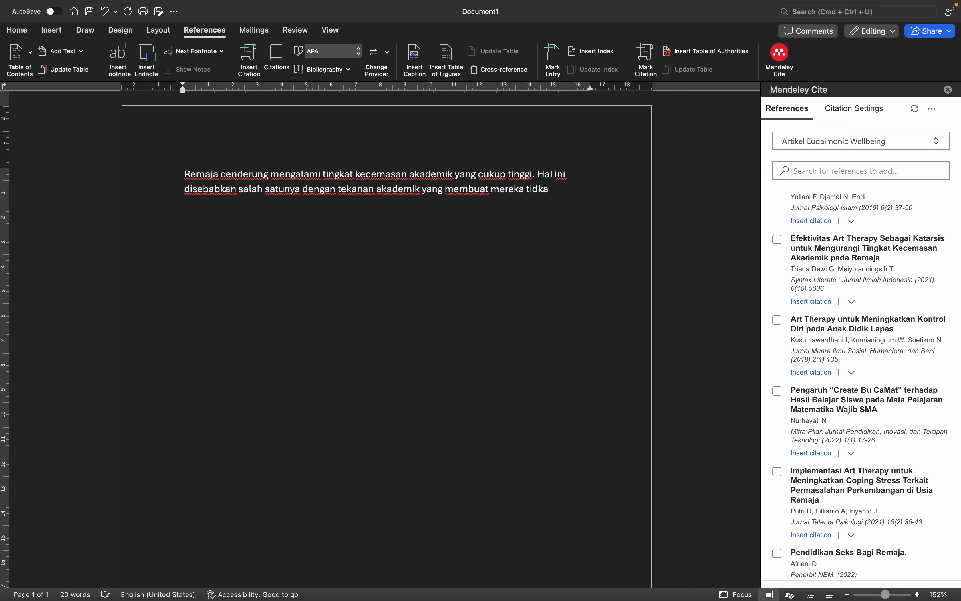
pyautogui.write('dak mamp')
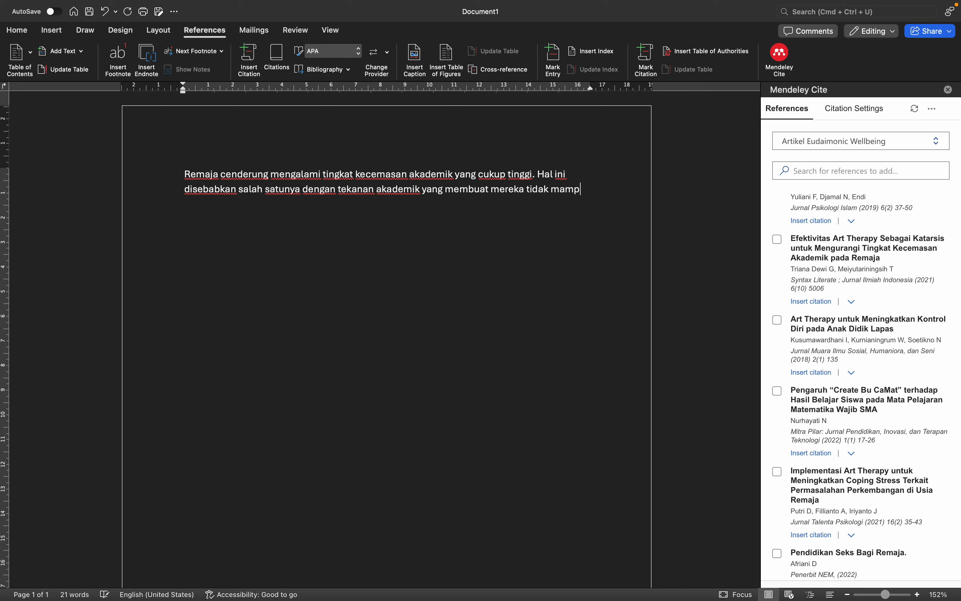
pyautogui.write('u men')
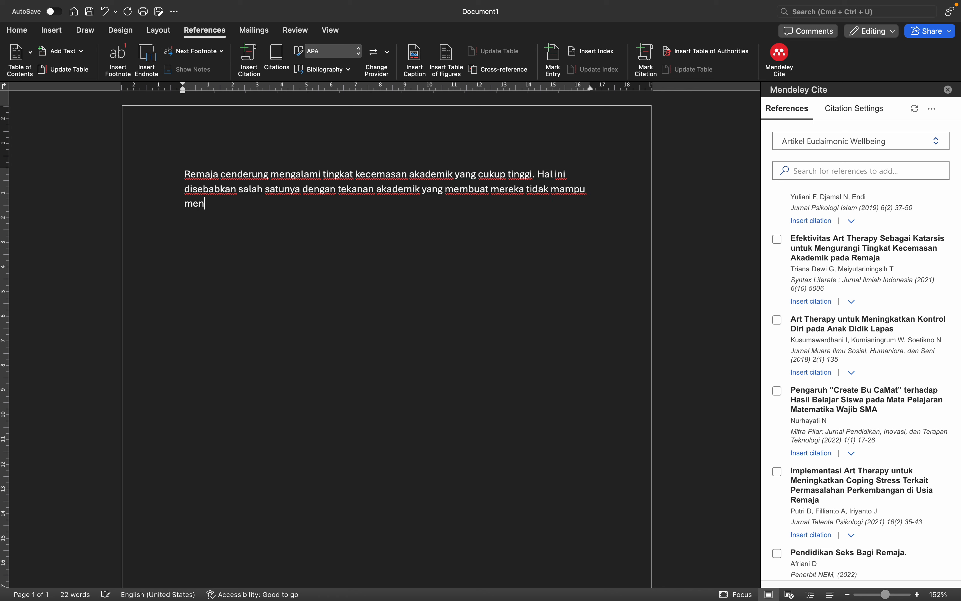
pyautogui.write('anggulangi permasalahannya')
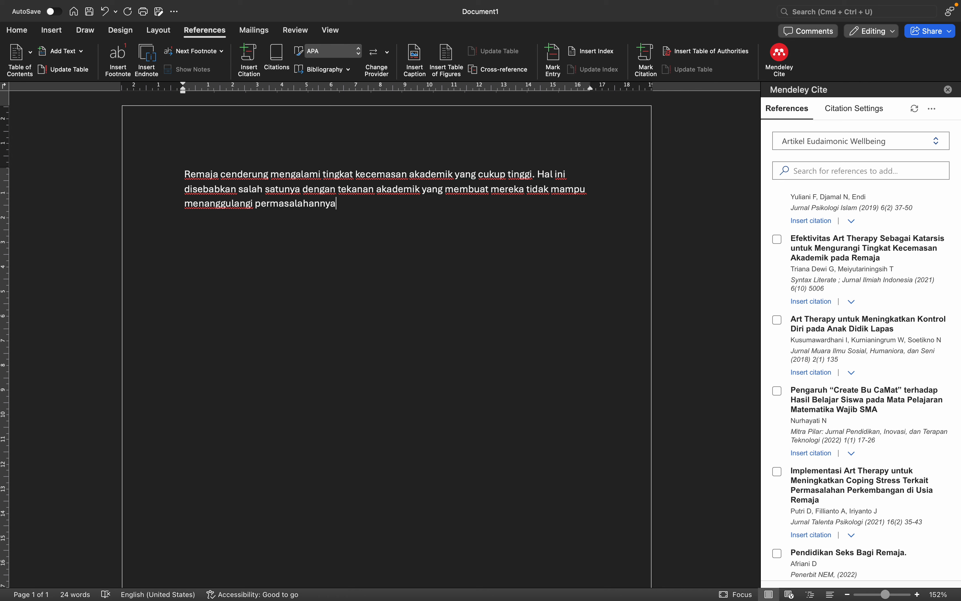
# In the second sentence, replace "dengan" with "karena" and "permasalahannya" with "permasalahan mereka".
pyautogui.doubleClick(320, 191)
pyautogui.write('karena')
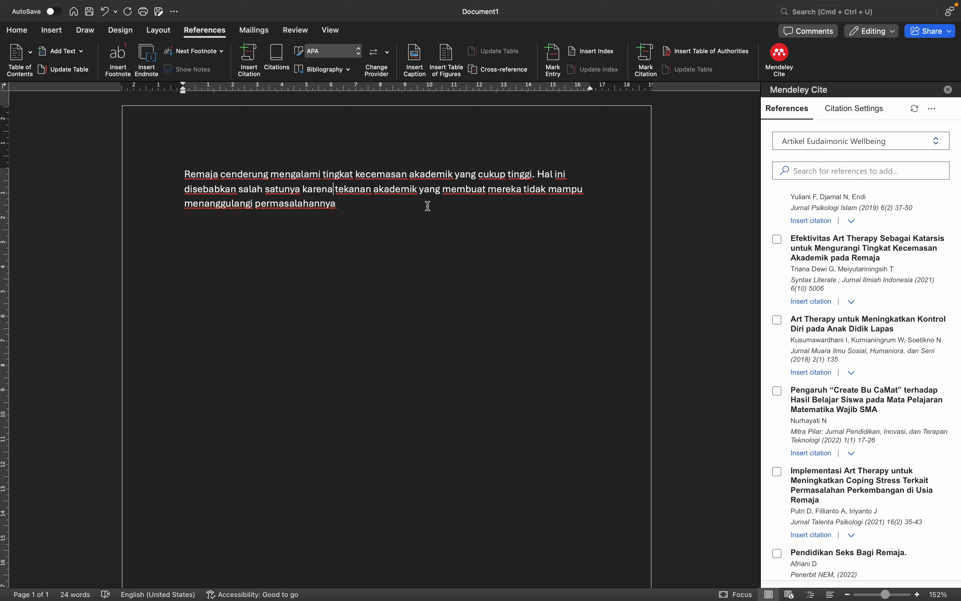
pyautogui.click(348, 207)
pyautogui.press('BackSpace')
pyautogui.press('BackSpace')
pyautogui.write('mereka')
# Insert a citation to "Efektivitas Art Therapy Sebagai Katarsis untuk Mengurangi Tingkat Kecemasan Akademik pada Remaja" after the second sentence and close it with a period.
pyautogui.click(778, 239)
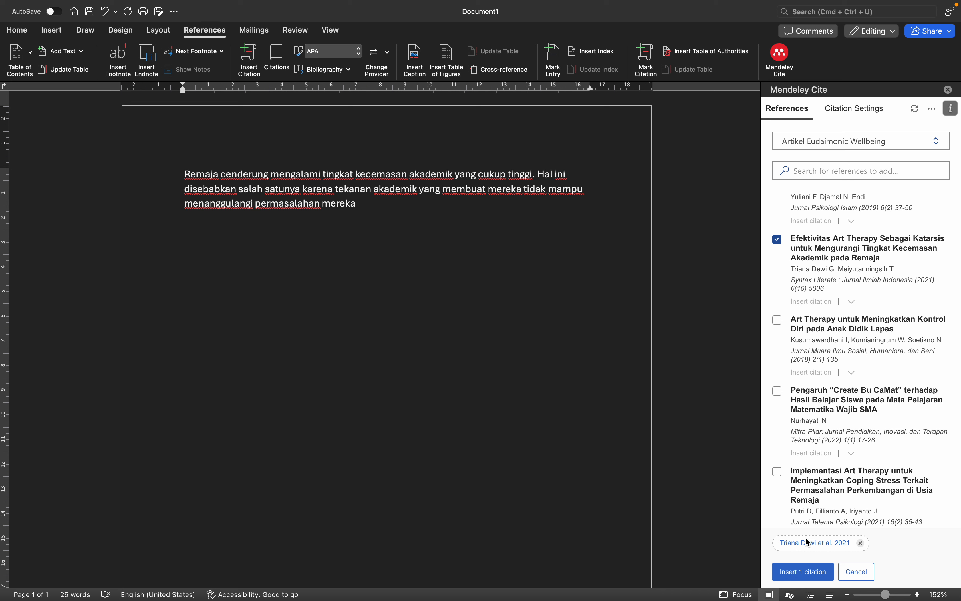
pyautogui.click(803, 572)
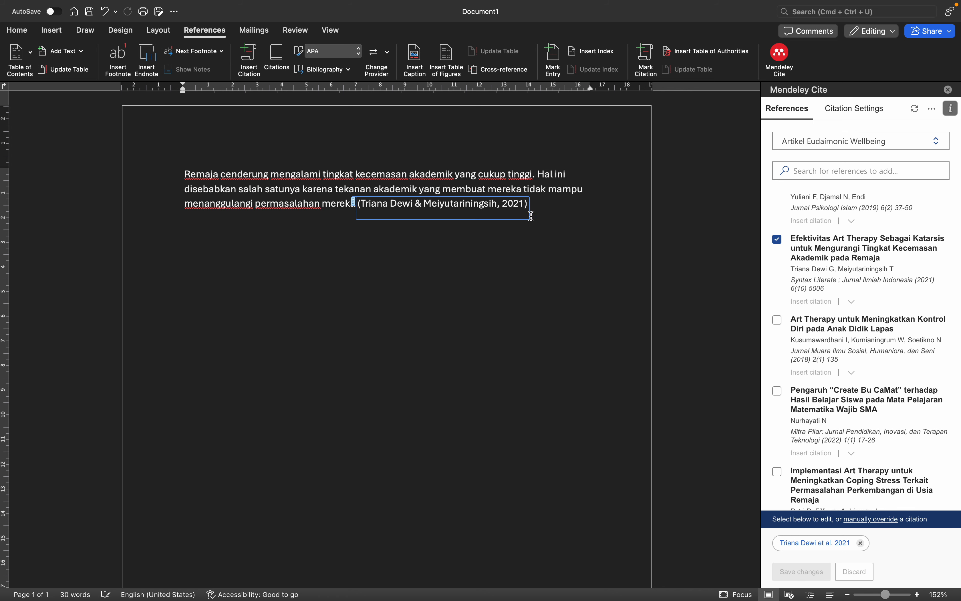
pyautogui.click(540, 208)
pyautogui.write('.')
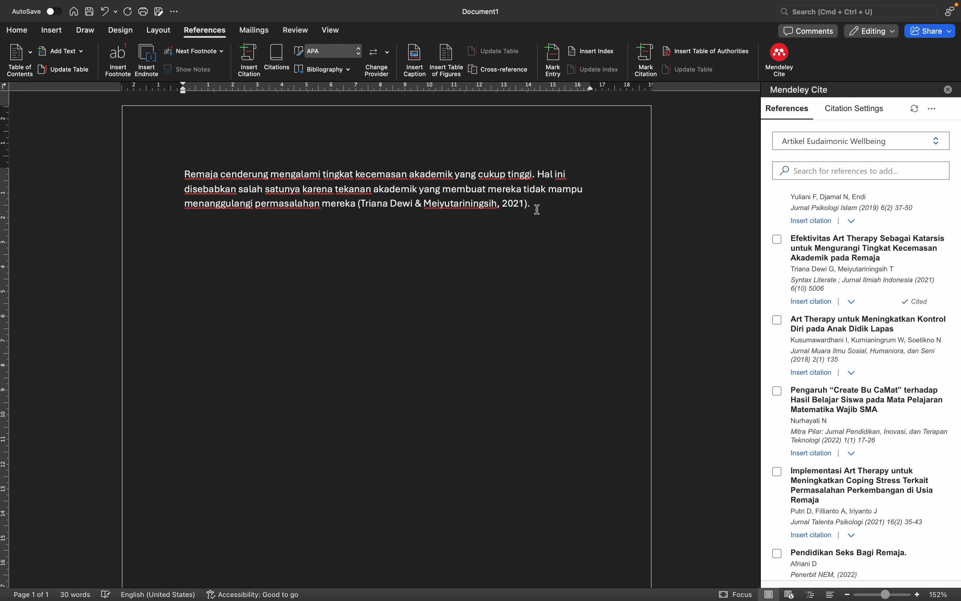
pyautogui.press('BackSpace')
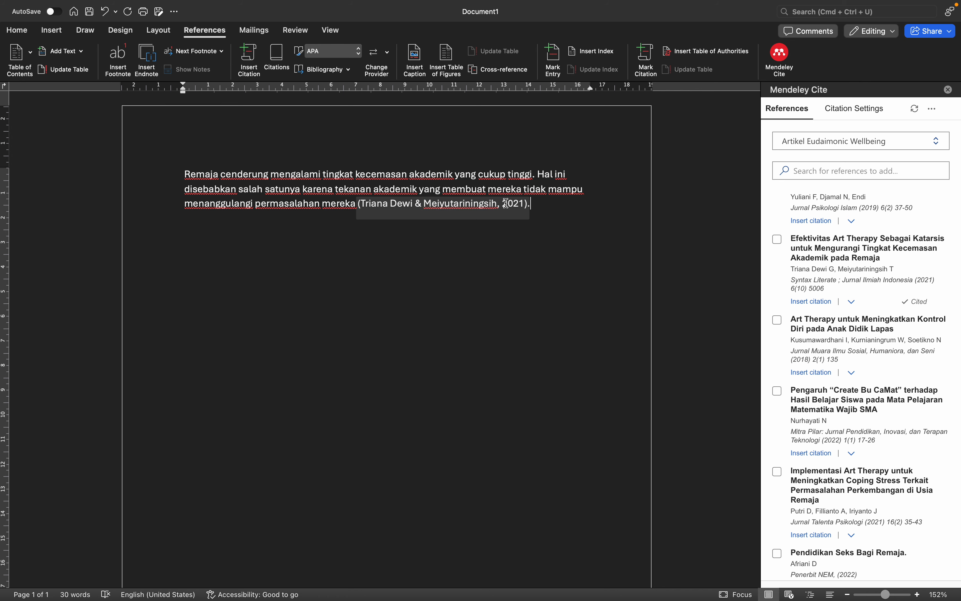
pyautogui.write('.')
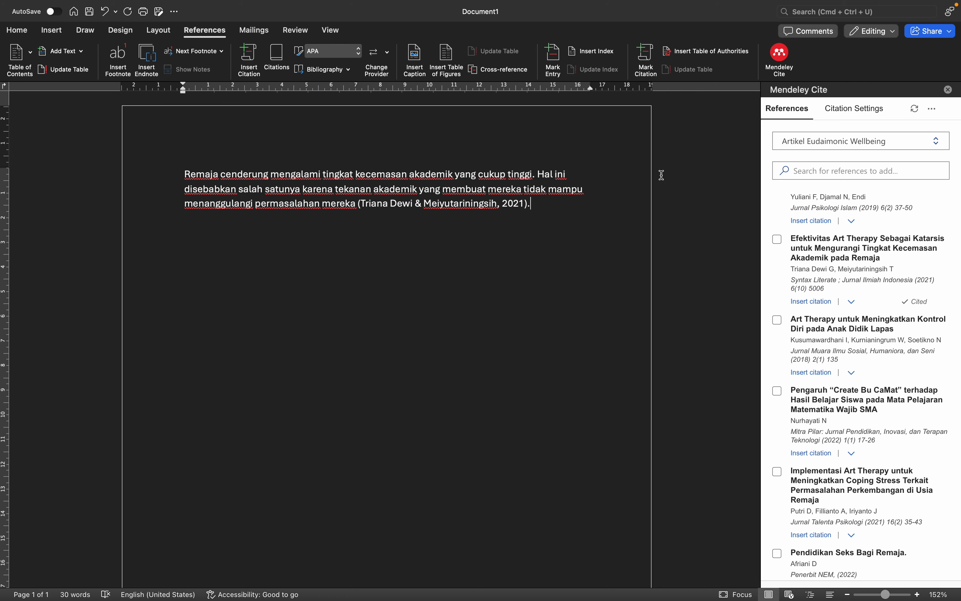
# Check the citation style in Mendeley Cite's citation settings, and start a new paragraph with a row of dots as placeholder text.
pyautogui.click(842, 109)
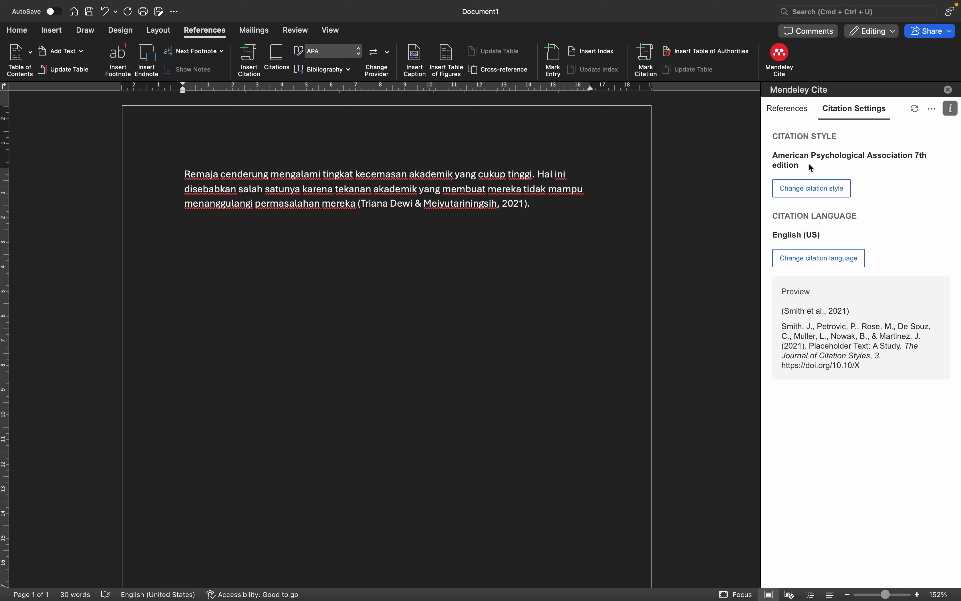
pyautogui.click(790, 113)
pyautogui.click(577, 206)
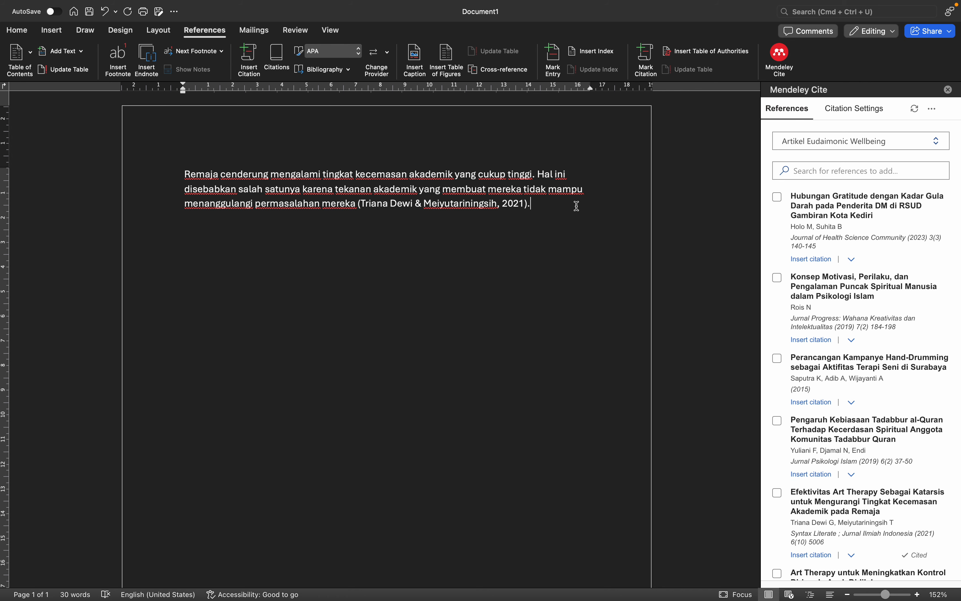
pyautogui.press('Return')
pyautogui.write('....................')
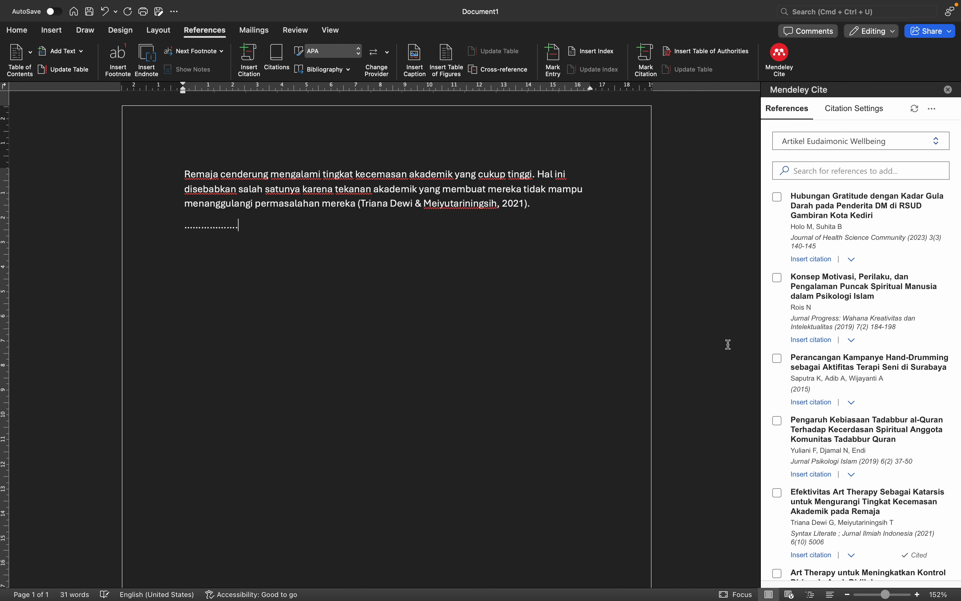
# Cite the Hand-Drumming campaign, Tadabbur al-Quran and "Art Therapy untuk Meningkatkan Kontrol Diri" references together after the dots, and end with a period.
pyautogui.scroll(-2, 854, 374)
pyautogui.scroll(-2, 854, 375)
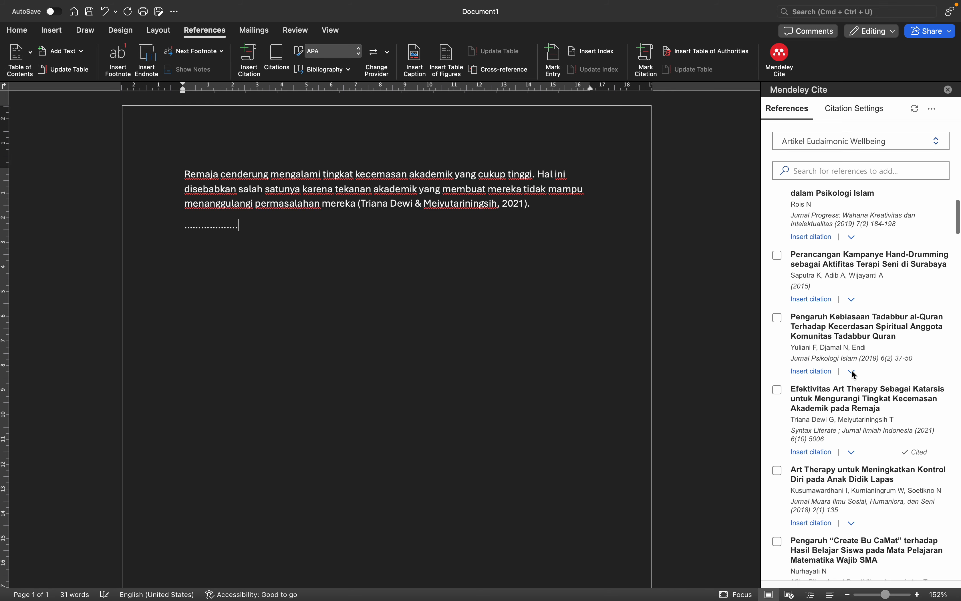
pyautogui.click(777, 256)
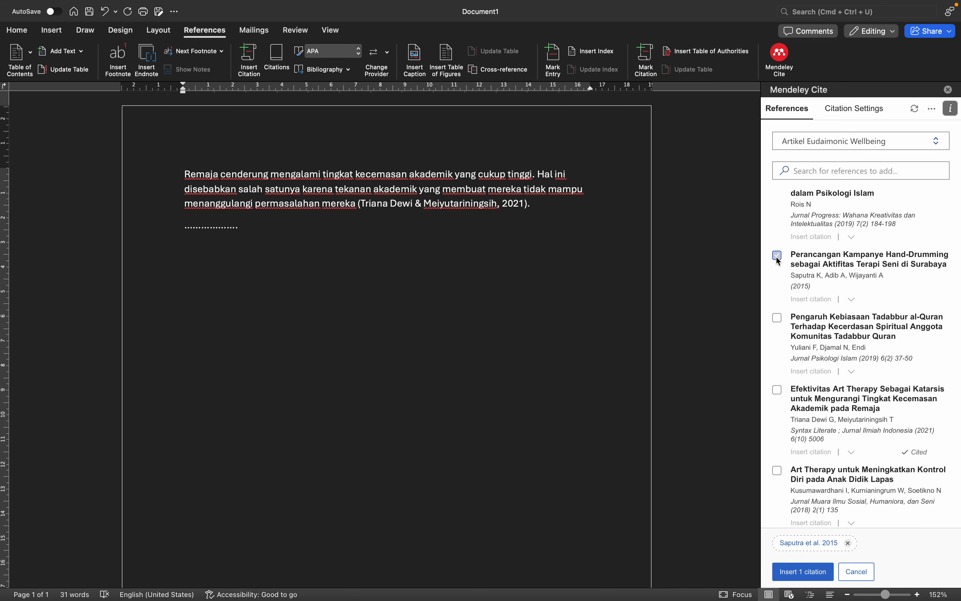
pyautogui.click(778, 322)
pyautogui.scroll(-6, 778, 325)
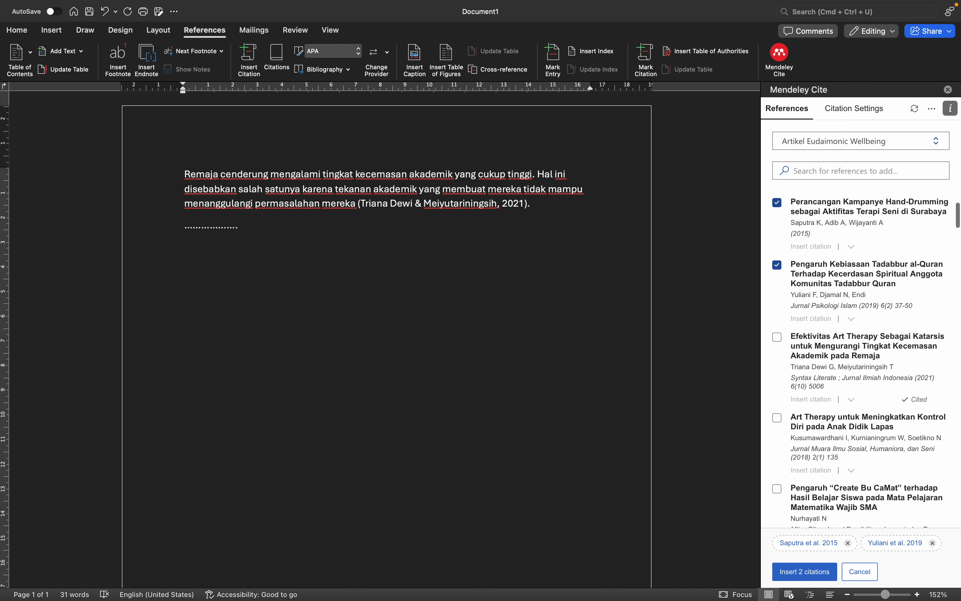
pyautogui.scroll(-2, 778, 324)
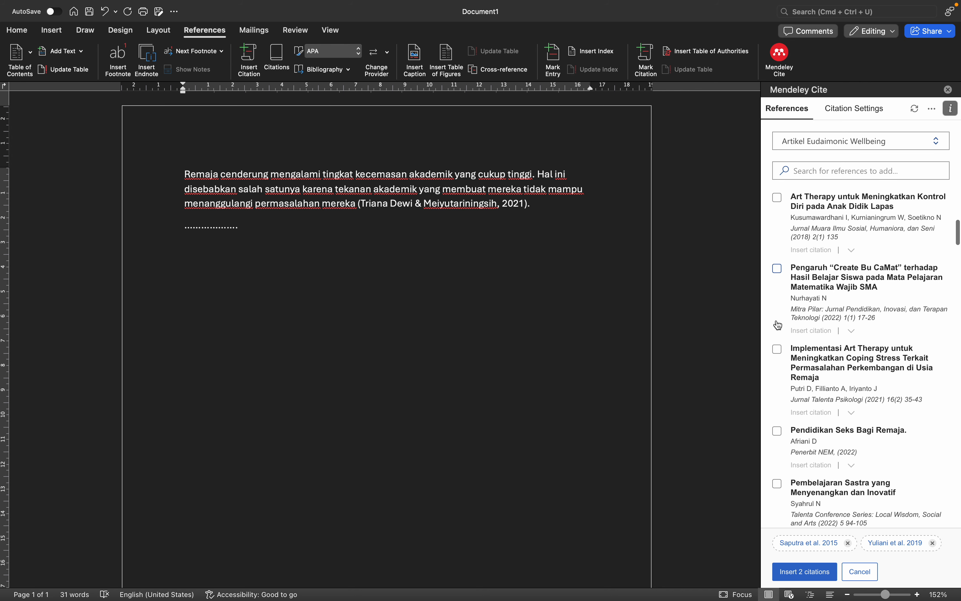
pyautogui.click(779, 199)
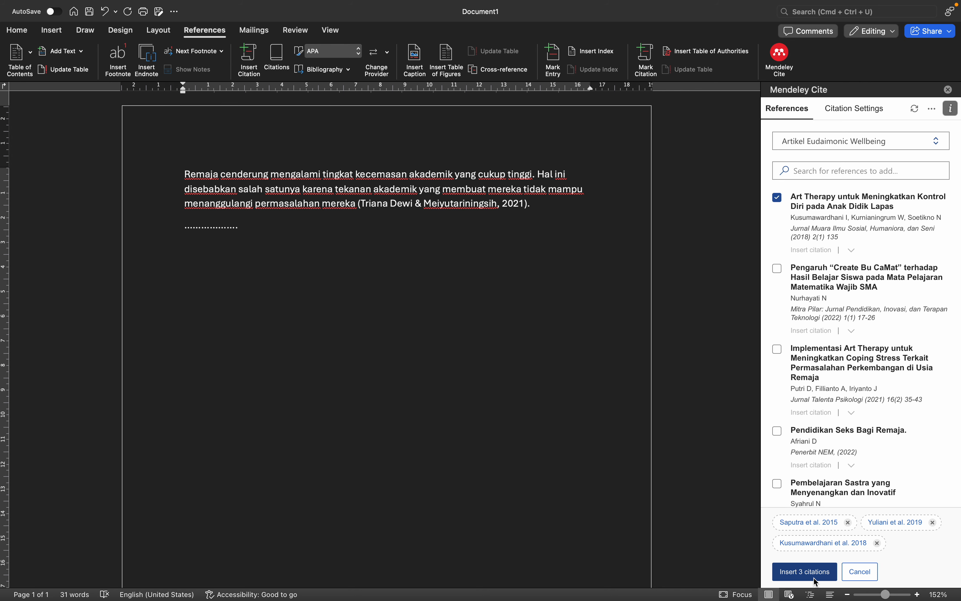
pyautogui.click(815, 569)
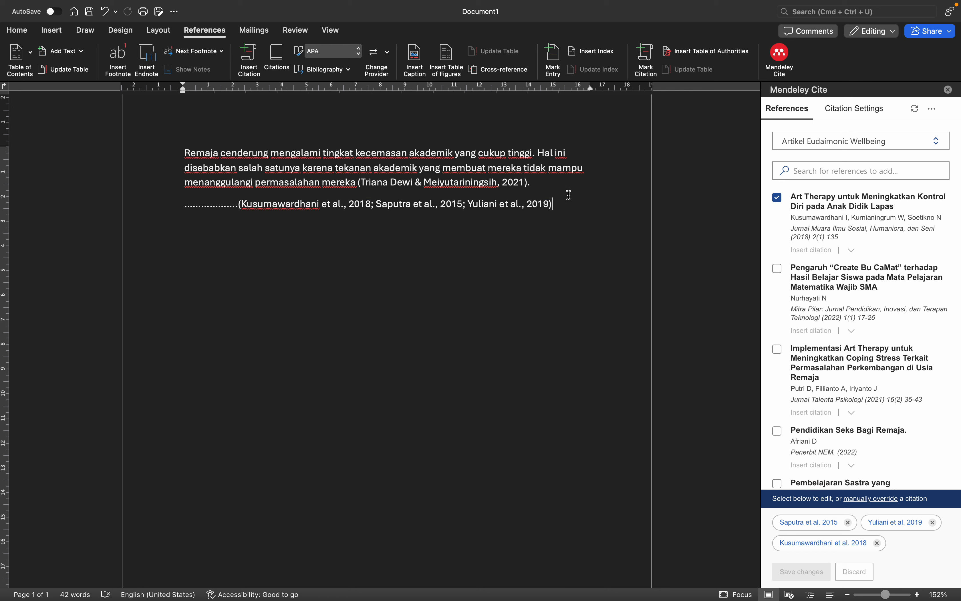
pyautogui.click(568, 196)
pyautogui.write('.')
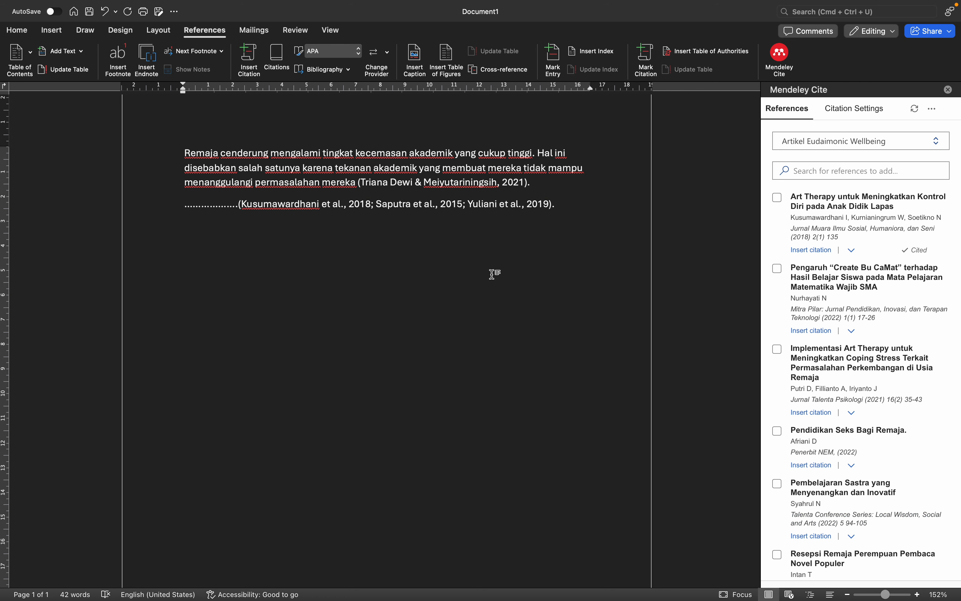
# Look through the available Mendeley collections and browse the references in the "Artikel Eudaimonic Wellbeing" collection.
pyautogui.click(819, 145)
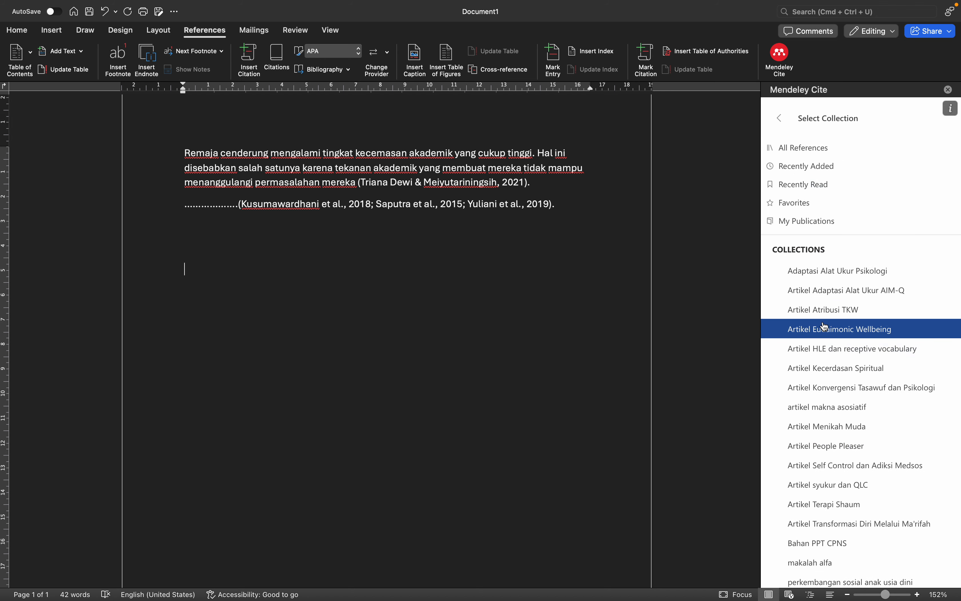
pyautogui.scroll(-3, 833, 366)
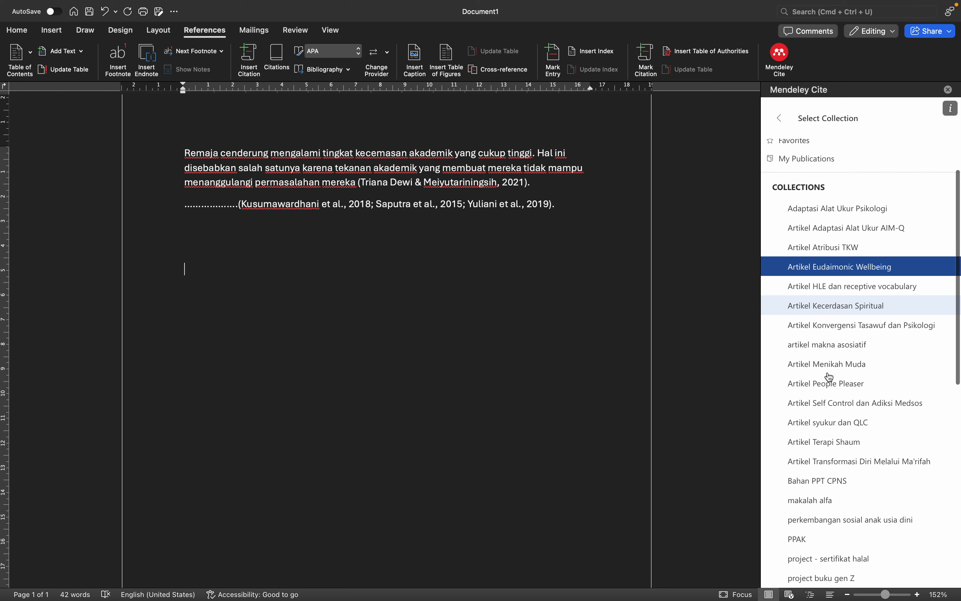
pyautogui.scroll(-10, 832, 377)
pyautogui.scroll(15, 832, 377)
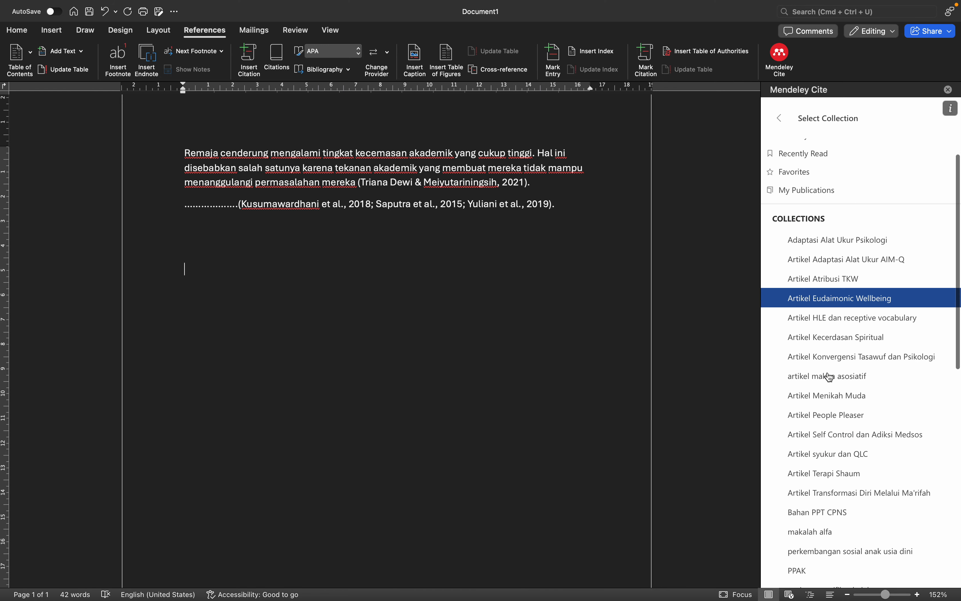
pyautogui.click(841, 310)
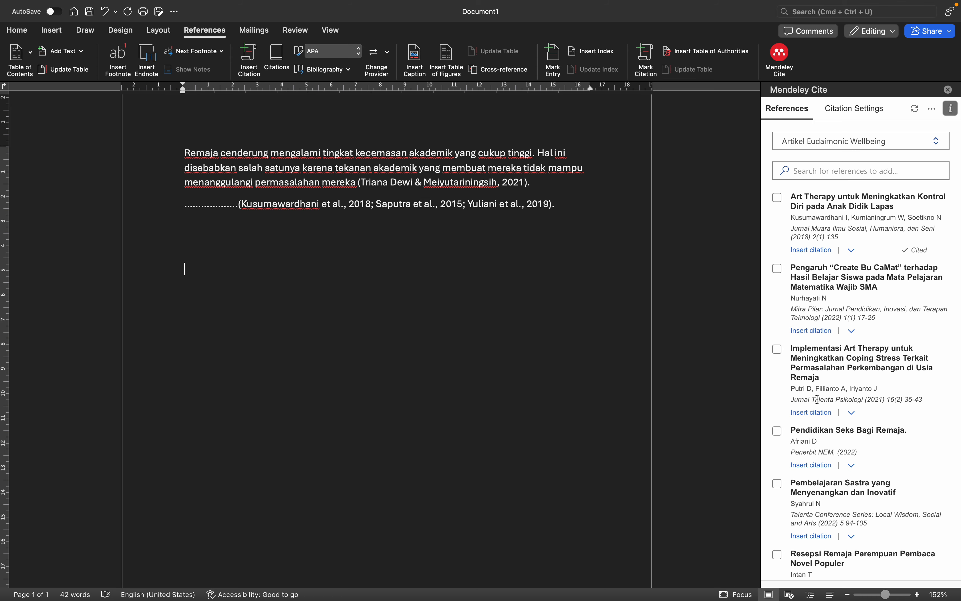
pyautogui.scroll(-3, 818, 397)
pyautogui.scroll(-10, 818, 398)
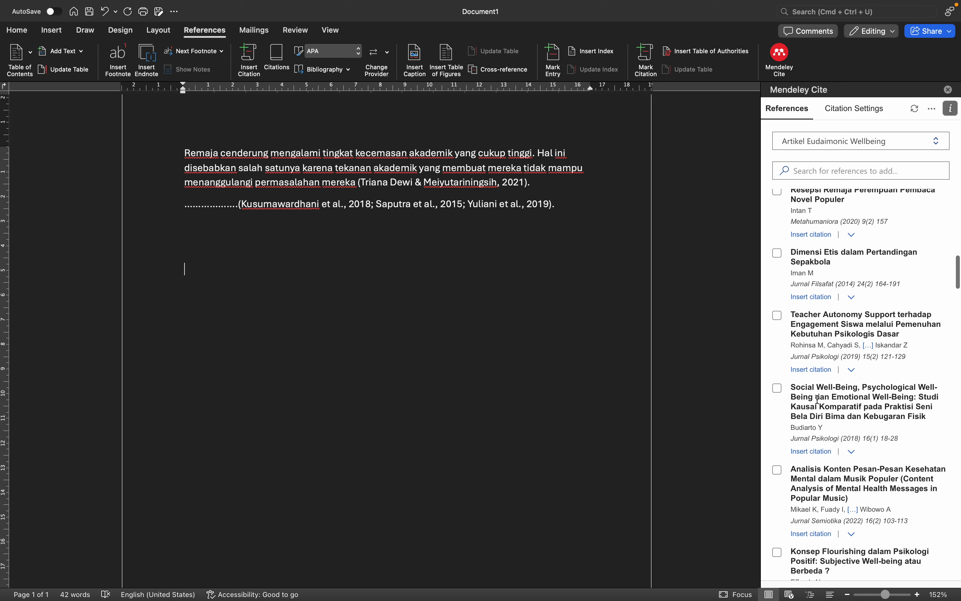
pyautogui.scroll(12, 818, 398)
pyautogui.scroll(2, 818, 399)
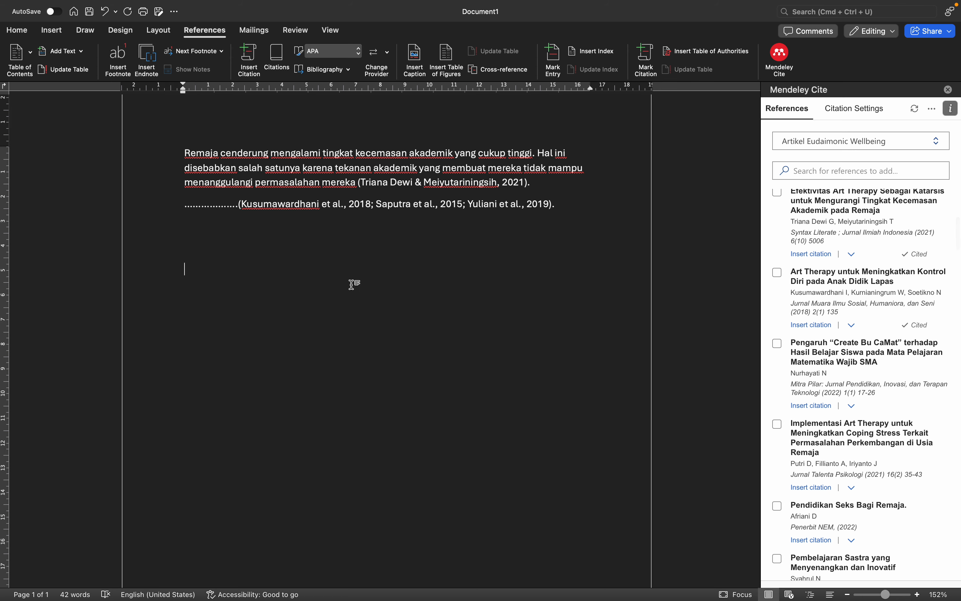
# Add the heading "Referensi" a few lines below the cited paragraphs, with an empty line beneath it.
pyautogui.press('BackSpace')
pyautogui.press('Return')
pyautogui.press('Return')
pyautogui.write('Referensi')
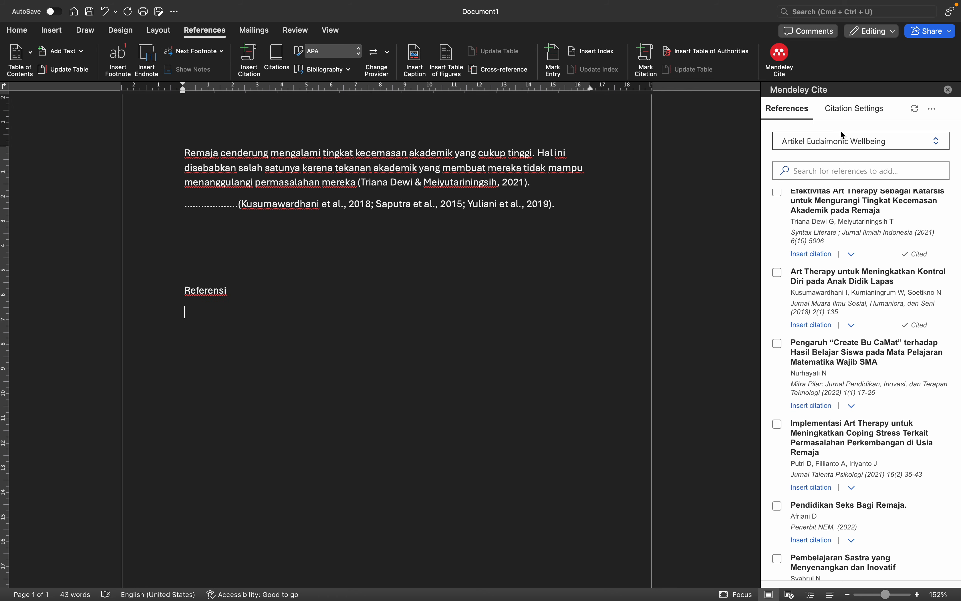
# Insert the Mendeley bibliography under the "Referensi" heading, switching bibliography updates to manual.
pyautogui.click(935, 110)
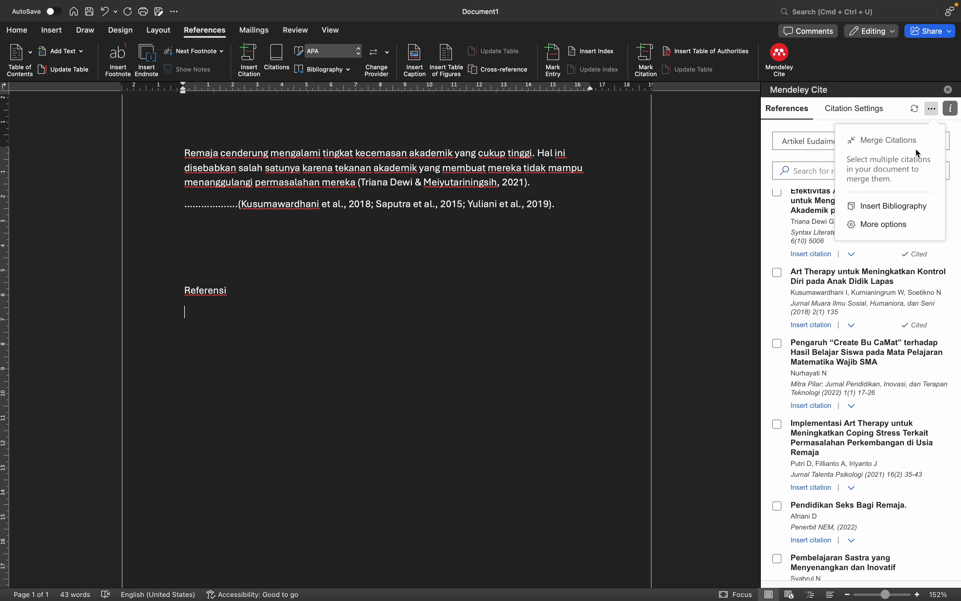
pyautogui.click(896, 207)
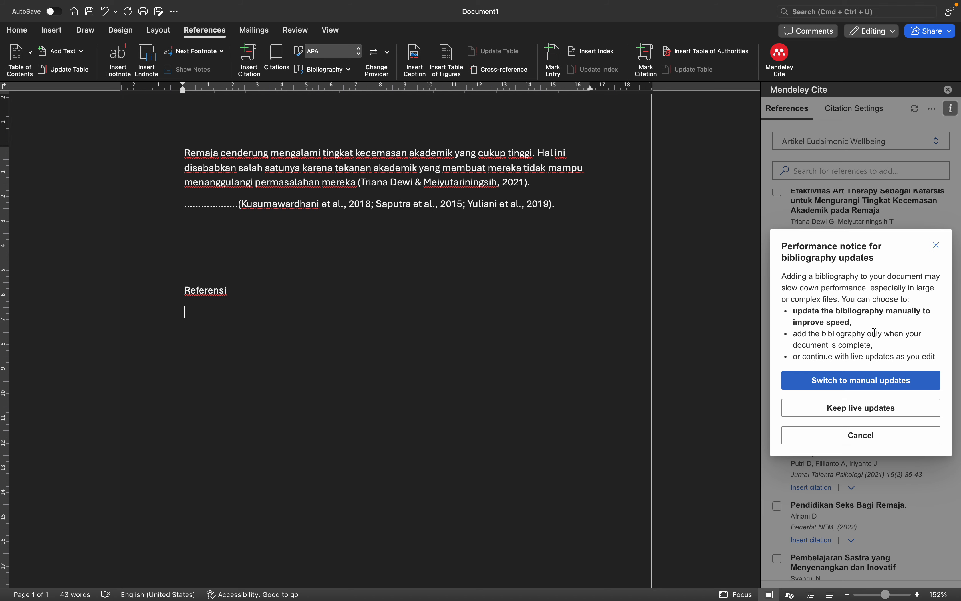
pyautogui.click(848, 381)
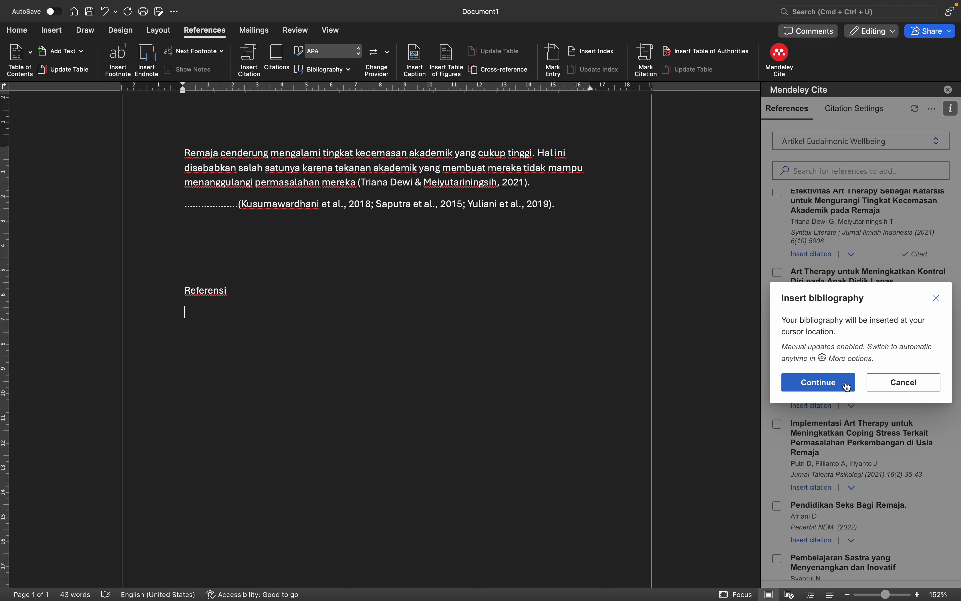
pyautogui.click(829, 385)
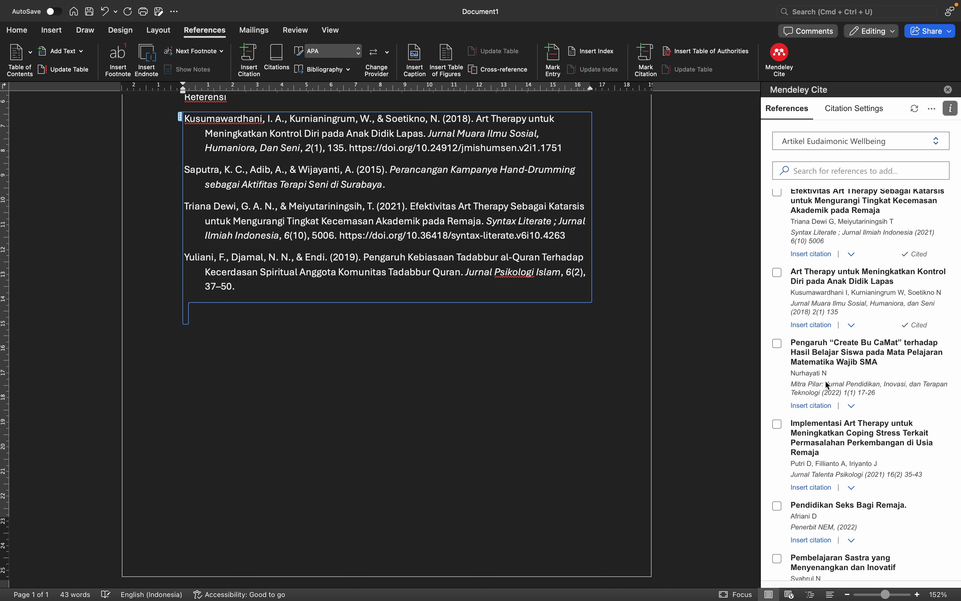
# Compare the bibliography entries under "Referensi" with the in-text citations in the two paragraphs above.
pyautogui.scroll(3, 642, 317)
pyautogui.click(616, 289)
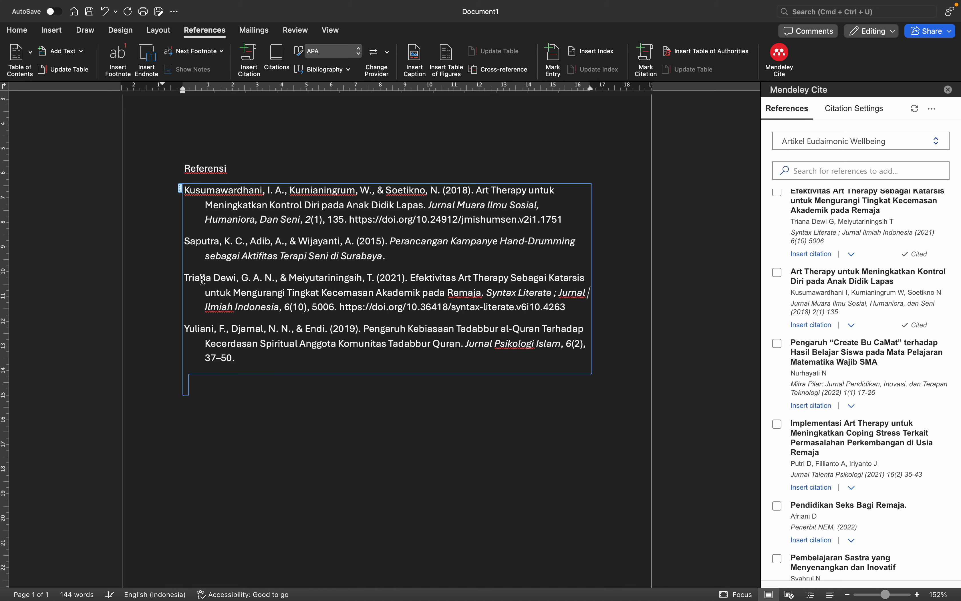
pyautogui.scroll(3, 231, 249)
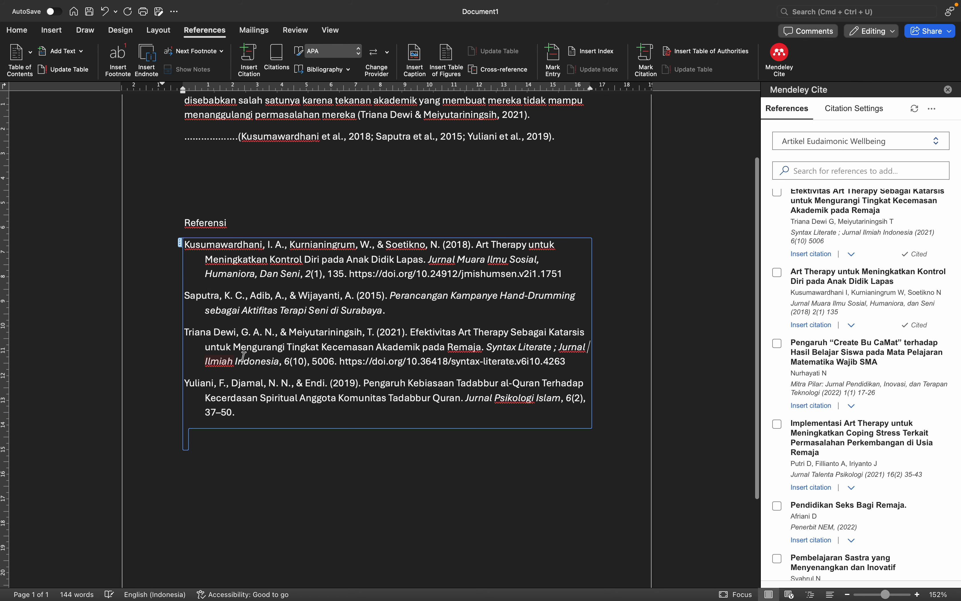
pyautogui.scroll(5, 221, 402)
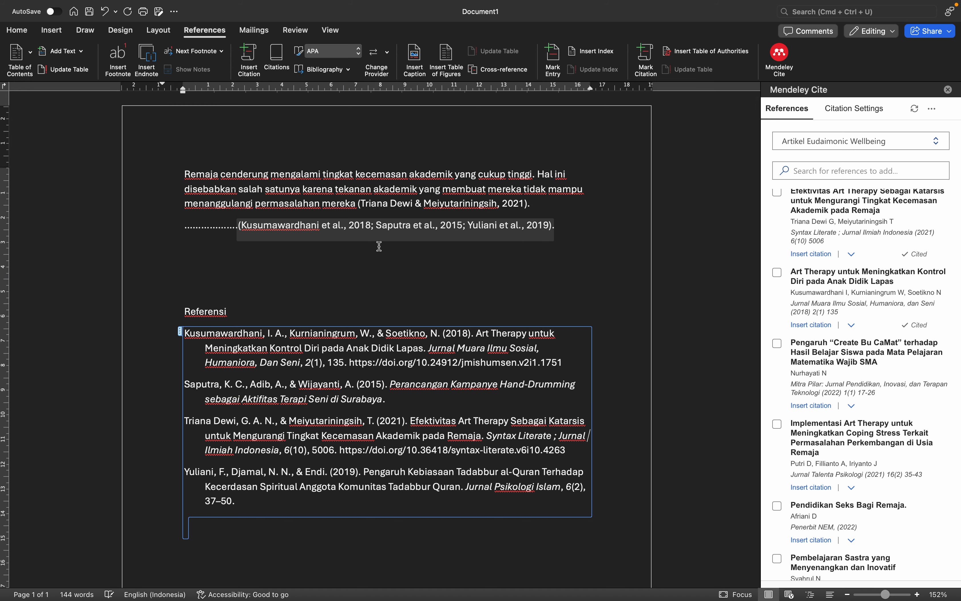
pyautogui.scroll(-5, 236, 234)
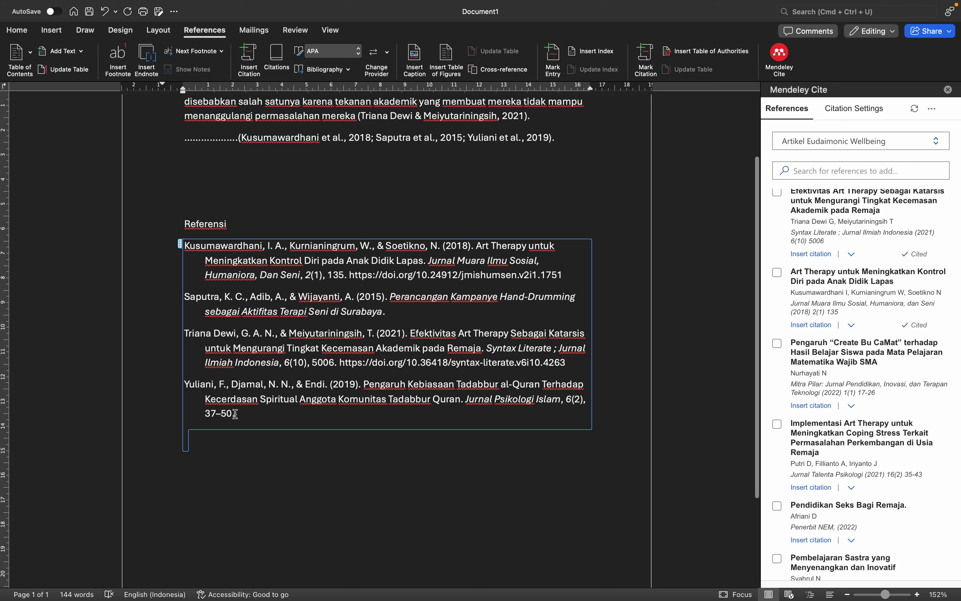
pyautogui.scroll(-5, 235, 413)
pyautogui.scroll(10, 235, 414)
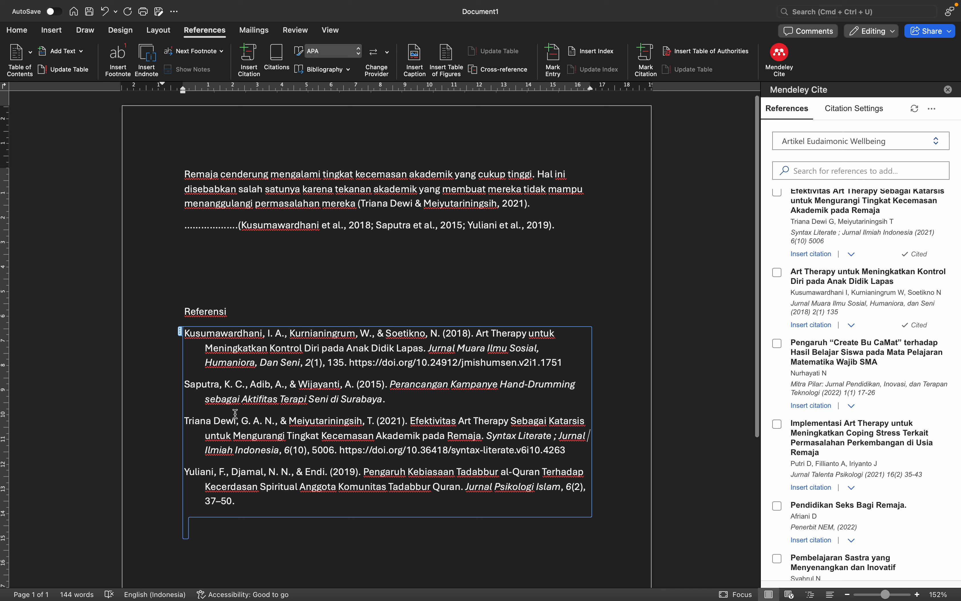